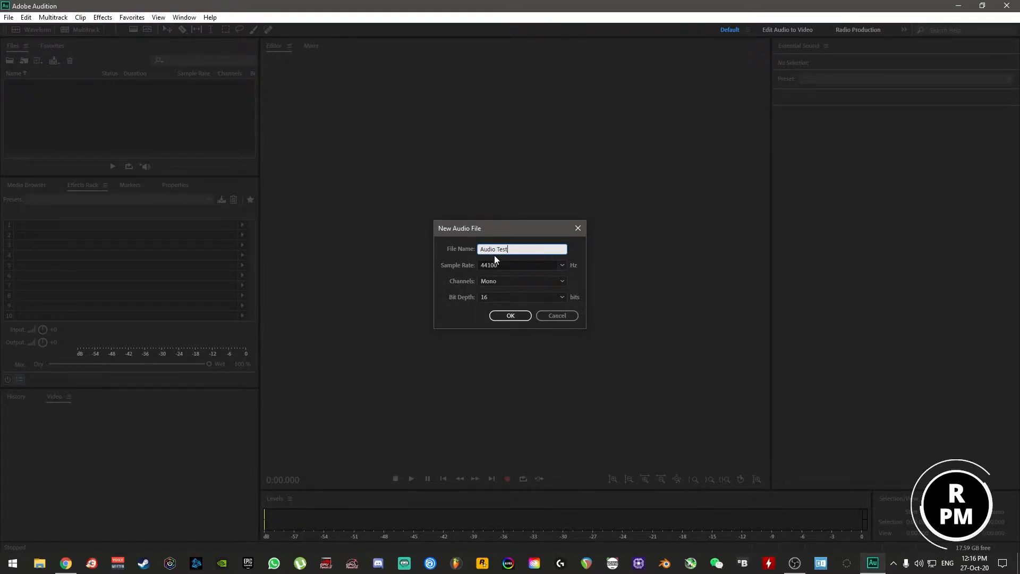
Create the mono 44100 Hz, 16-bit audio file "Audio Test" and record a voice clip of about 5.7 seconds.
{"action": "left_click", "coordinate": [524, 316]}
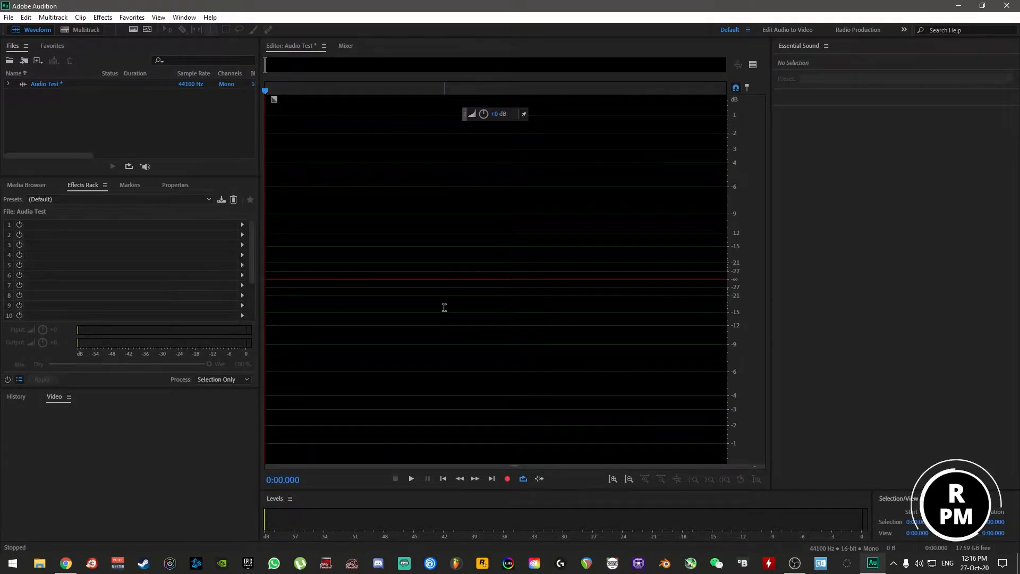
{"action": "left_click", "coordinate": [449, 311]}
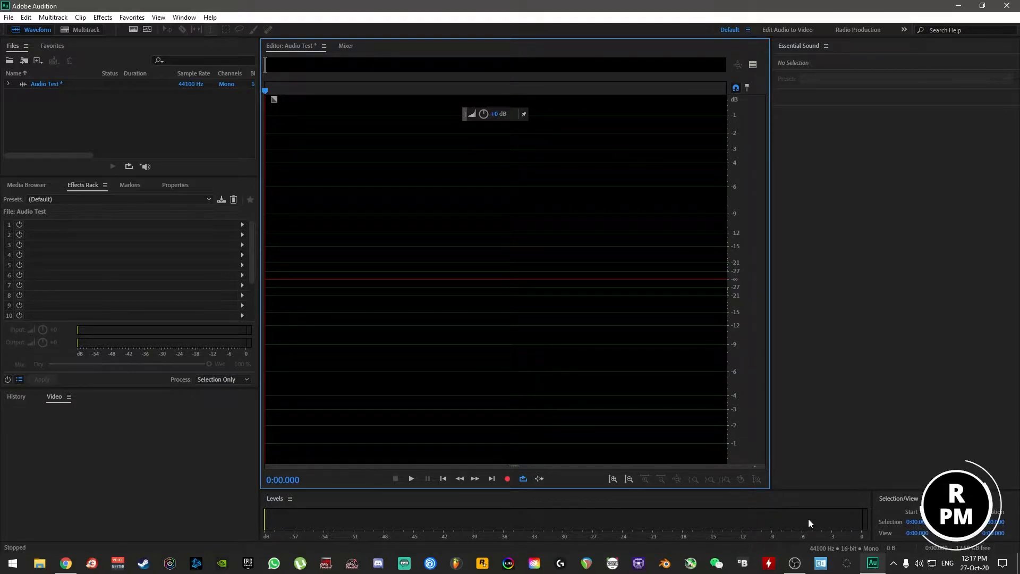
{"action": "left_click", "coordinate": [506, 479]}
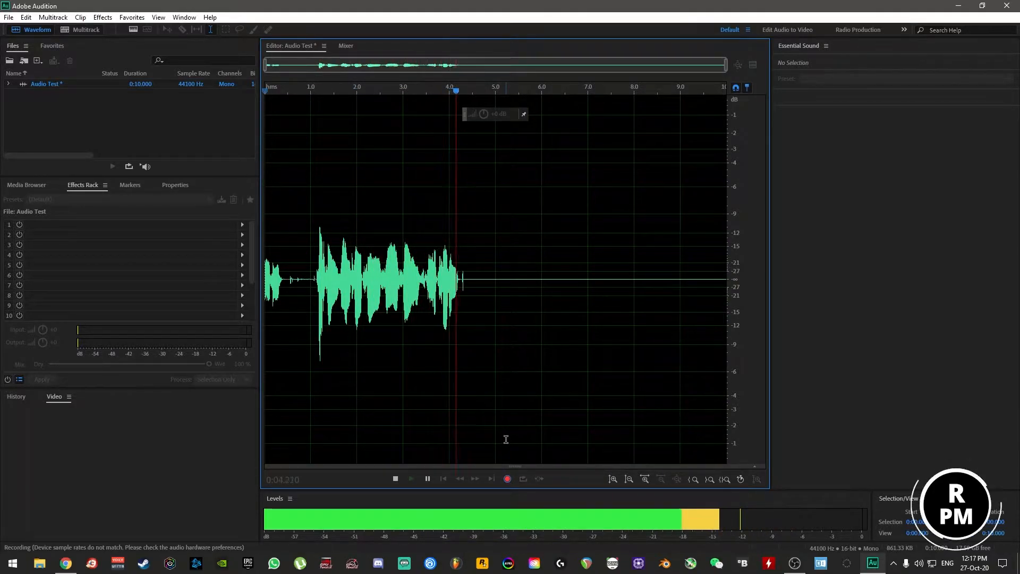
{"action": "left_click", "coordinate": [396, 478]}
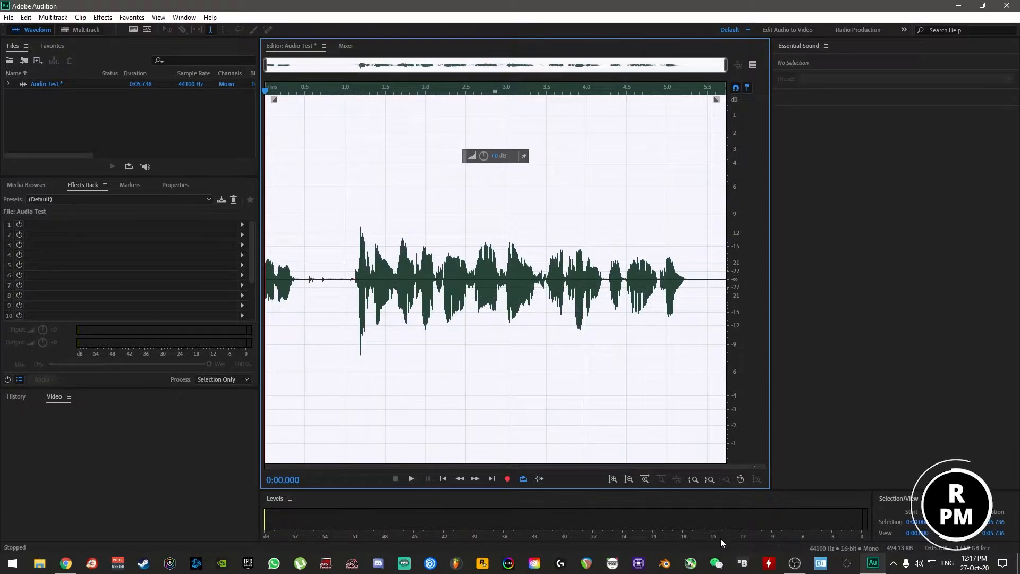
Play the recorded voice clip from the beginning to check it, and stop playback near its end.
{"action": "left_click", "coordinate": [370, 395]}
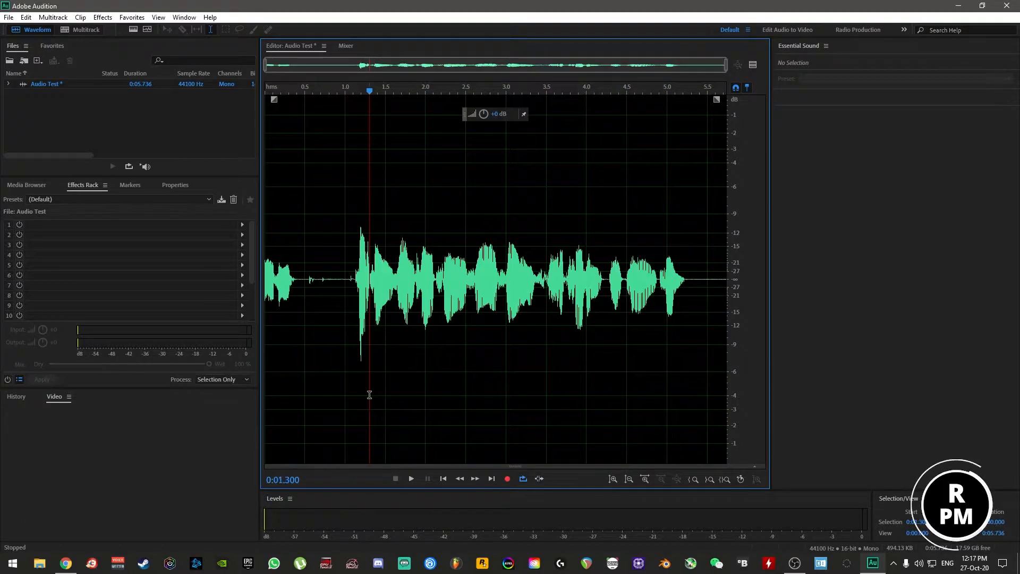
{"action": "key", "text": "Home"}
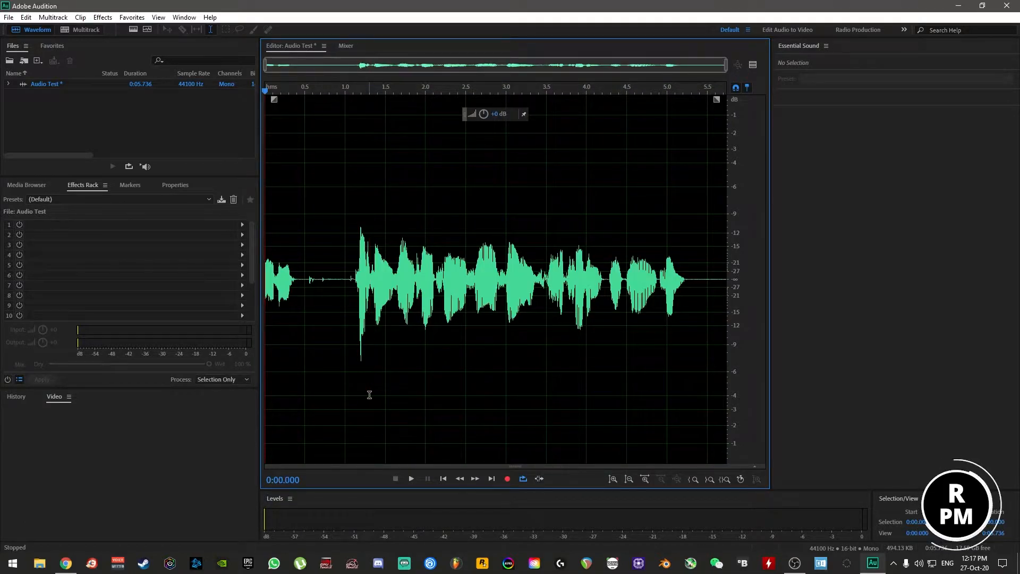
{"action": "left_click", "coordinate": [412, 479]}
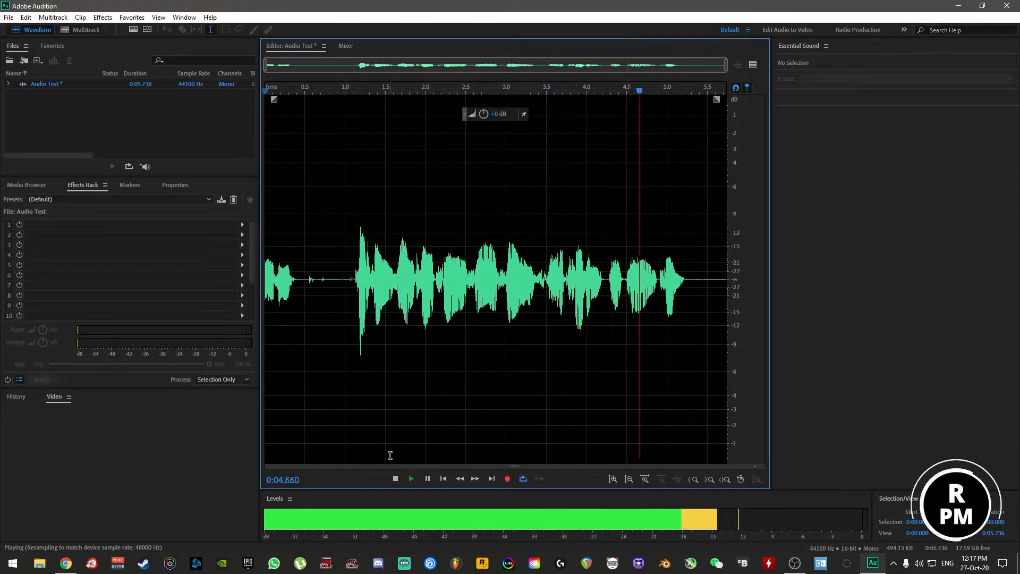
{"action": "key", "text": "space"}
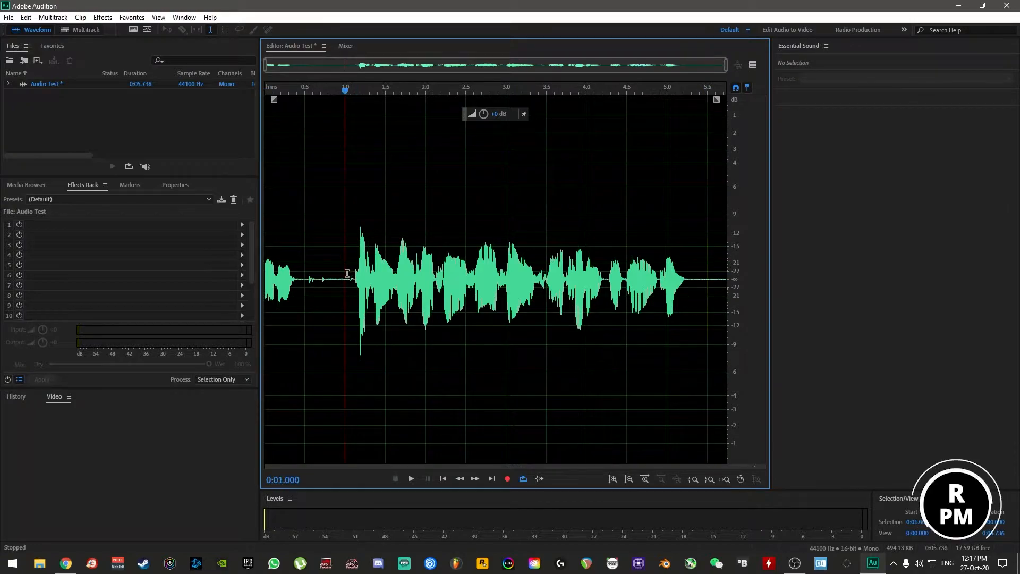
Delete the first second of the recording, up to the 1.0 s mark before the main speech.
{"action": "left_click_drag", "start_coordinate": [345, 272], "coordinate": [118, 279]}
{"action": "key", "text": "Delete"}
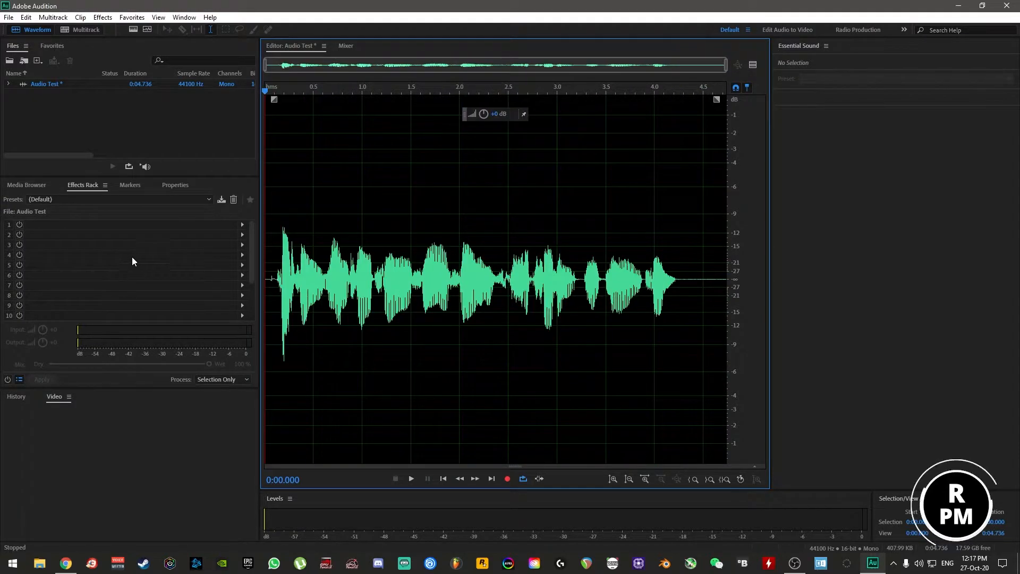
Load the FINAL FINAL VIDEO NARRATION PRESET into the effects rack and open the settings of its DeReverb effect.
{"action": "left_click", "coordinate": [147, 199]}
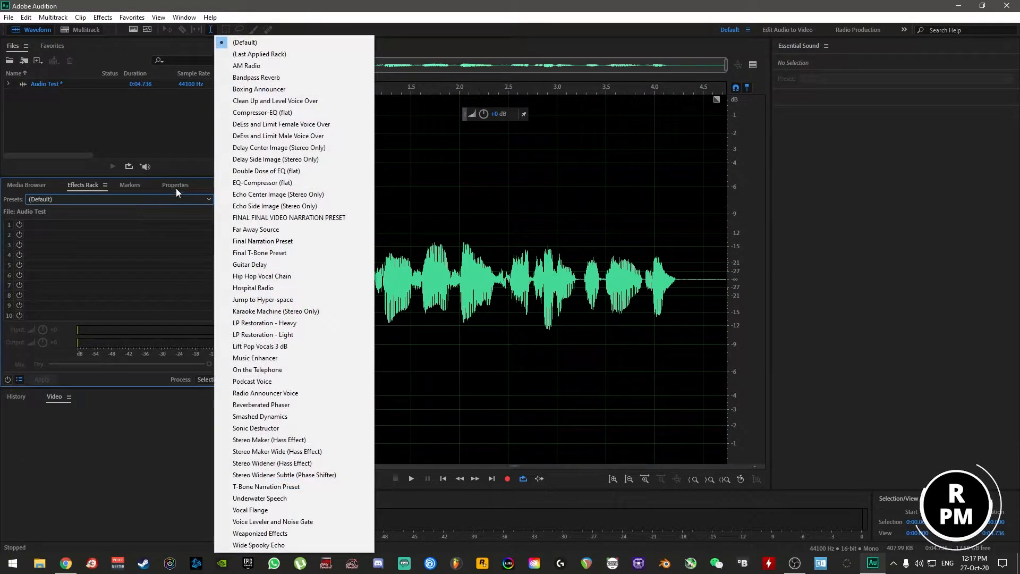
{"action": "left_click", "coordinate": [269, 219]}
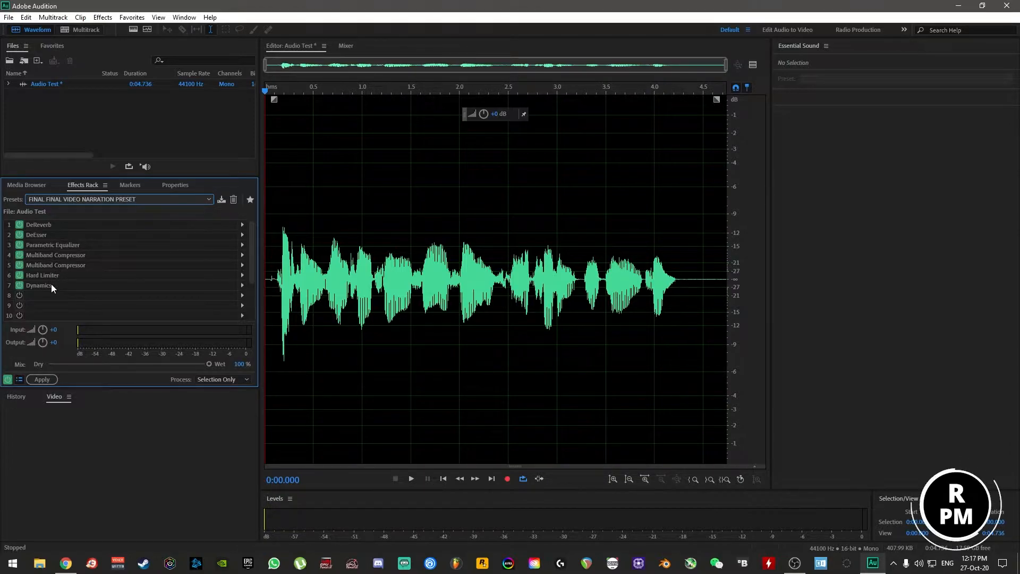
{"action": "double_click", "coordinate": [74, 224]}
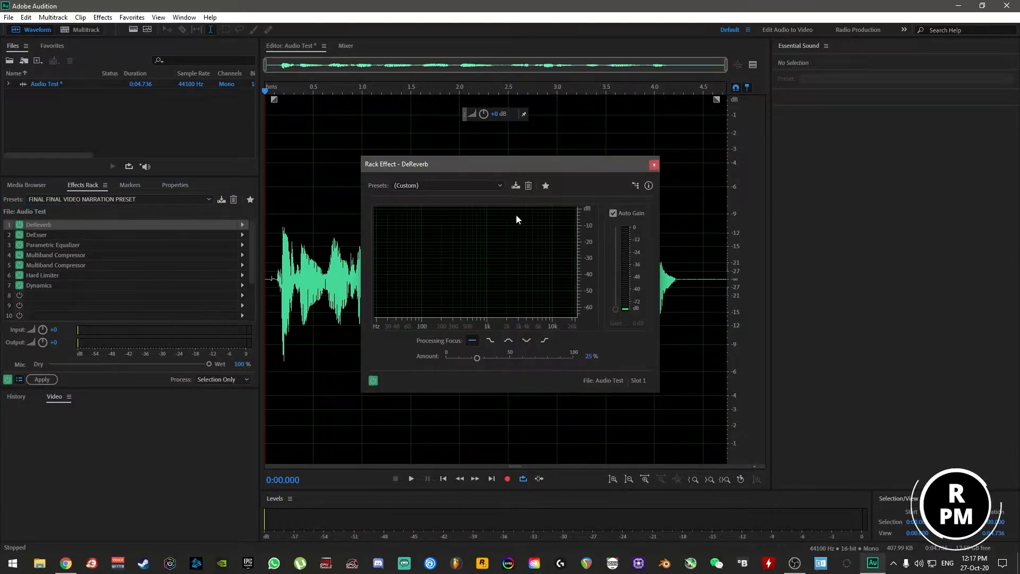
{"action": "left_click_drag", "start_coordinate": [555, 168], "coordinate": [569, 185]}
Switch off the DeEsser, Parametric Equalizer, both Multiband Compressors, Hard Limiter and Dynamics effects, leaving only DeReverb on.
{"action": "left_click", "coordinate": [19, 234]}
{"action": "left_click", "coordinate": [19, 244]}
{"action": "left_click", "coordinate": [19, 255]}
{"action": "left_click", "coordinate": [20, 264]}
{"action": "left_click", "coordinate": [19, 275]}
{"action": "left_click", "coordinate": [19, 285]}
Listen to the trimmed recording with the DeReverb effect also switched off.
{"action": "left_click_drag", "start_coordinate": [495, 177], "coordinate": [467, 232]}
{"action": "left_click", "coordinate": [19, 224]}
{"action": "key", "text": "space"}
{"action": "key", "text": "space"}
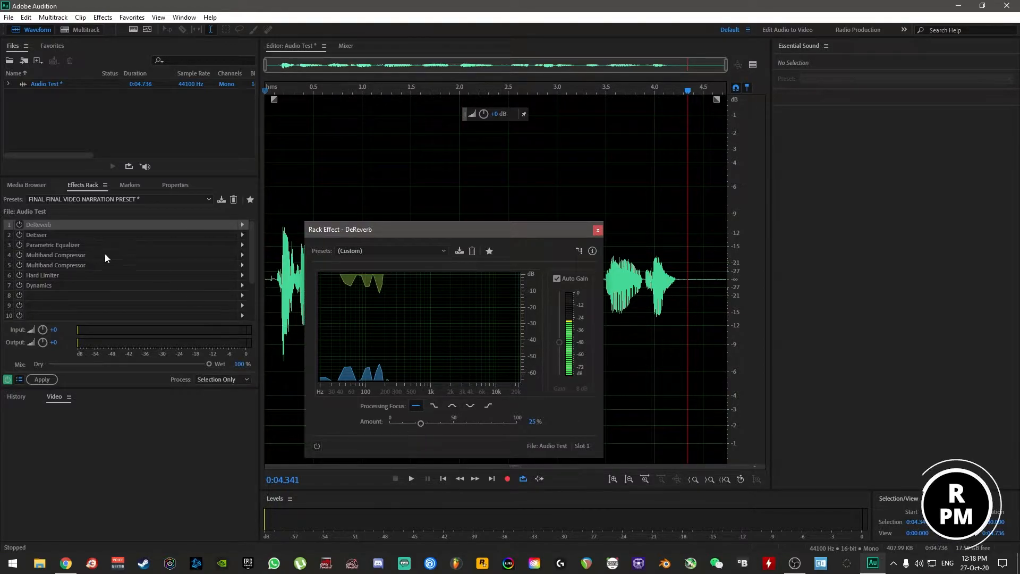
Compare the recording with DeReverb switched on and off during playback, return to the start and close the effect's settings.
{"action": "left_click", "coordinate": [19, 224]}
{"action": "left_click_drag", "start_coordinate": [462, 230], "coordinate": [188, 290]}
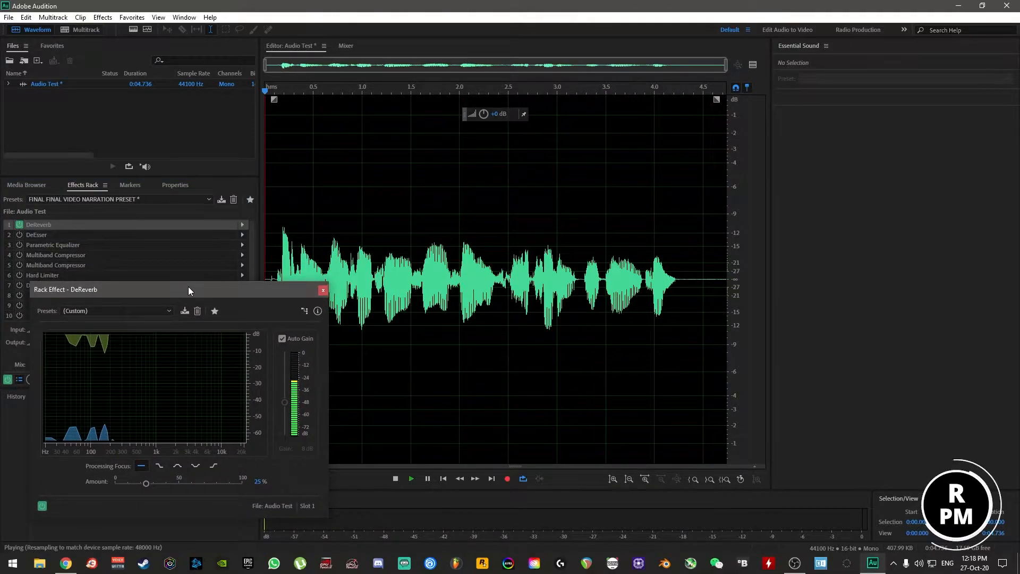
{"action": "key", "text": "space"}
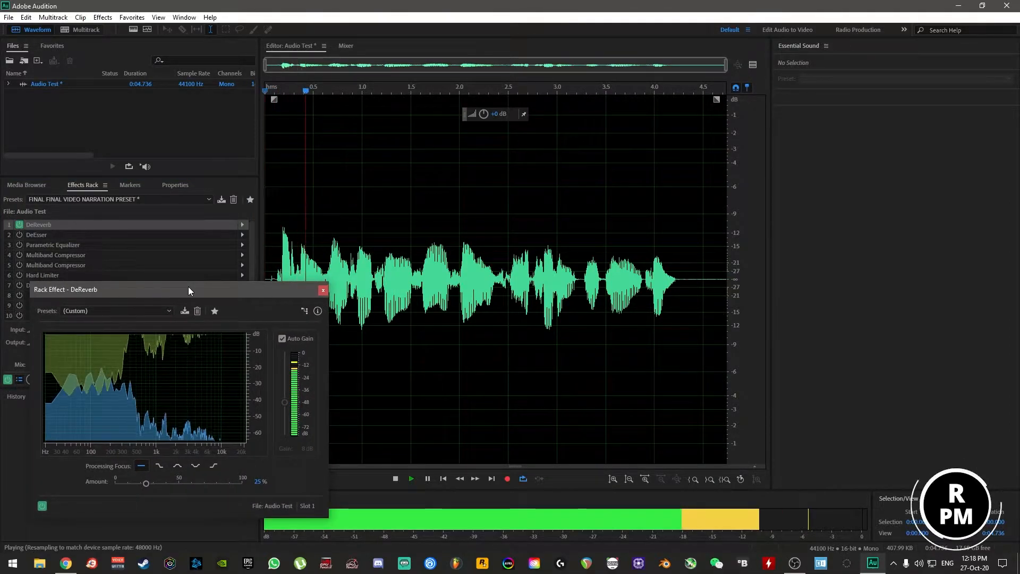
{"action": "left_click", "coordinate": [20, 225]}
{"action": "key", "text": "space"}
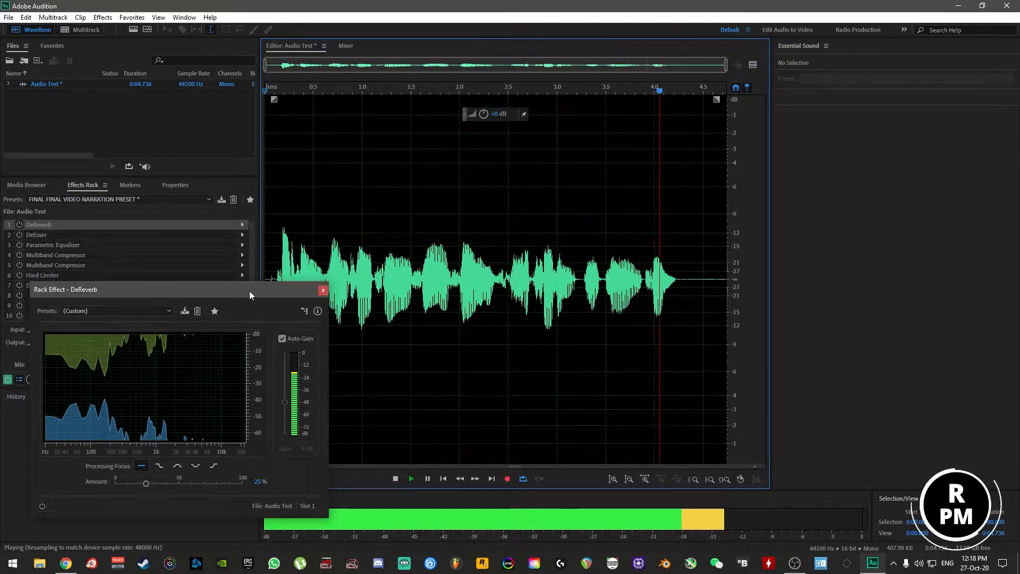
{"action": "left_click", "coordinate": [340, 277]}
{"action": "left_click", "coordinate": [387, 263]}
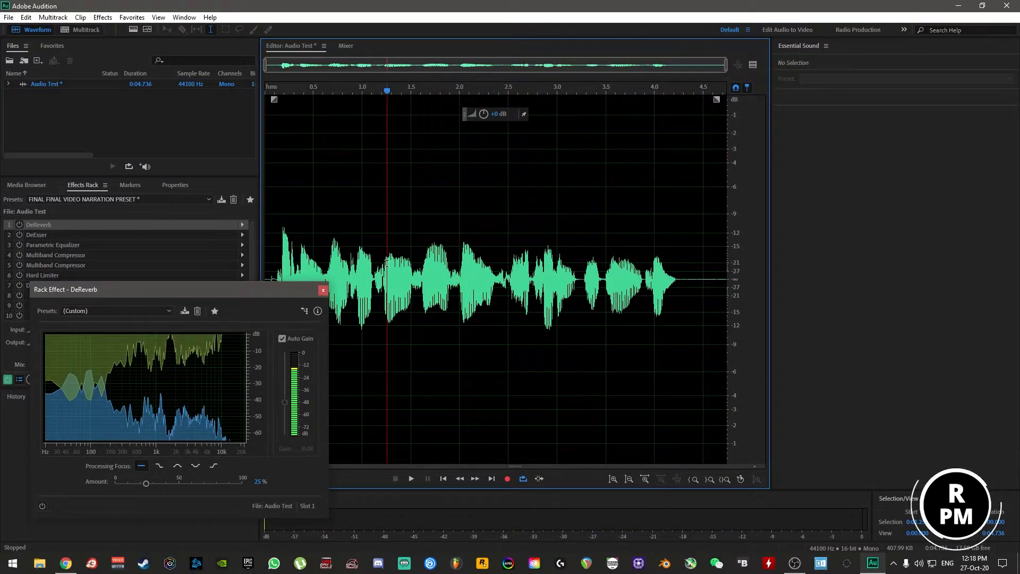
{"action": "key", "text": "Home"}
{"action": "left_click", "coordinate": [323, 290]}
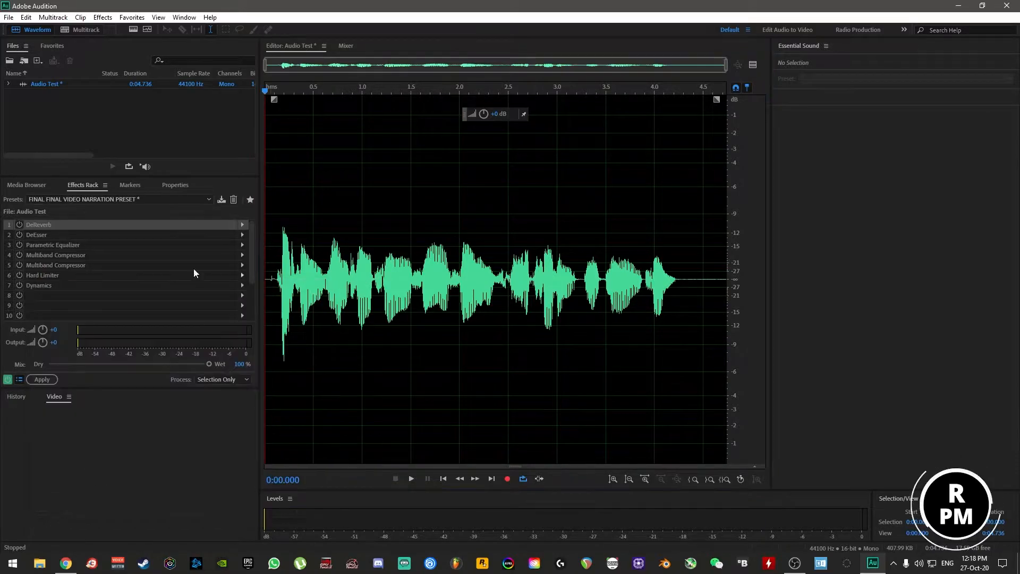
Switch on both the DeReverb and DeEsser effects and open the DeEsser settings.
{"action": "left_click", "coordinate": [19, 224]}
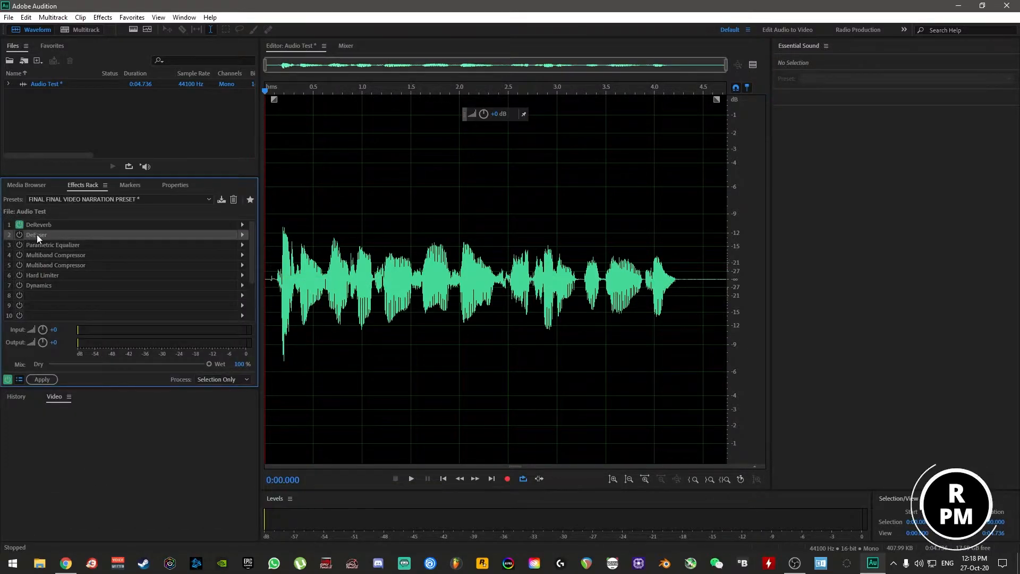
{"action": "double_click", "coordinate": [36, 234]}
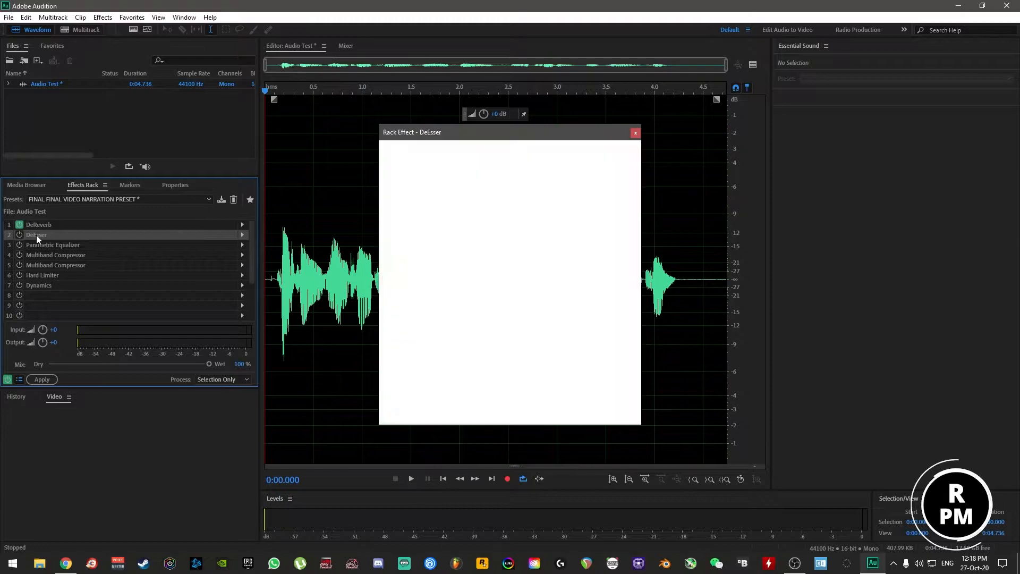
{"action": "left_click_drag", "start_coordinate": [499, 134], "coordinate": [611, 149]}
{"action": "left_click", "coordinate": [19, 234]}
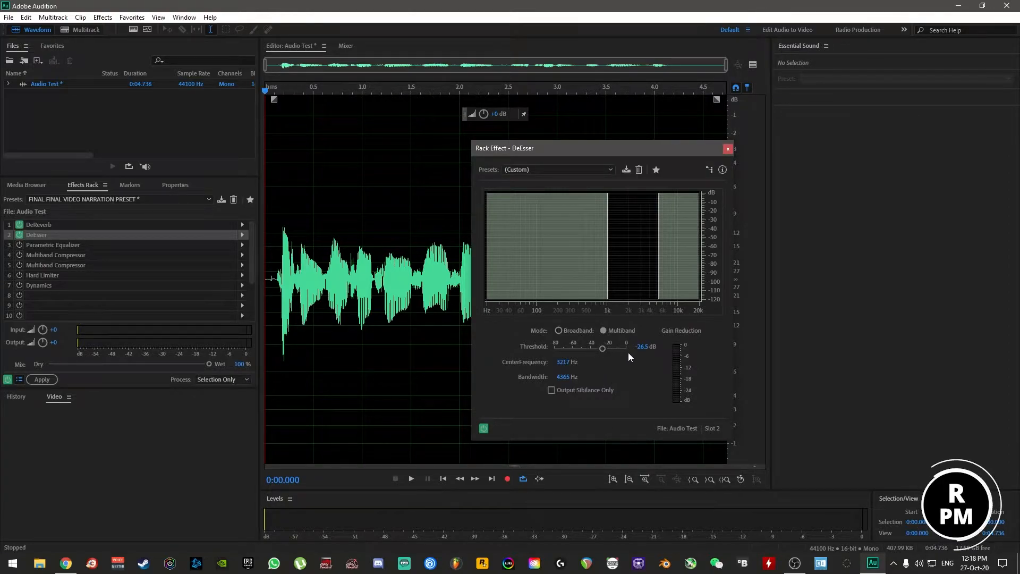
Compare the recording with the DeEsser switched on and off during playback, leave it on and return to the start.
{"action": "left_click_drag", "start_coordinate": [616, 149], "coordinate": [881, 148]}
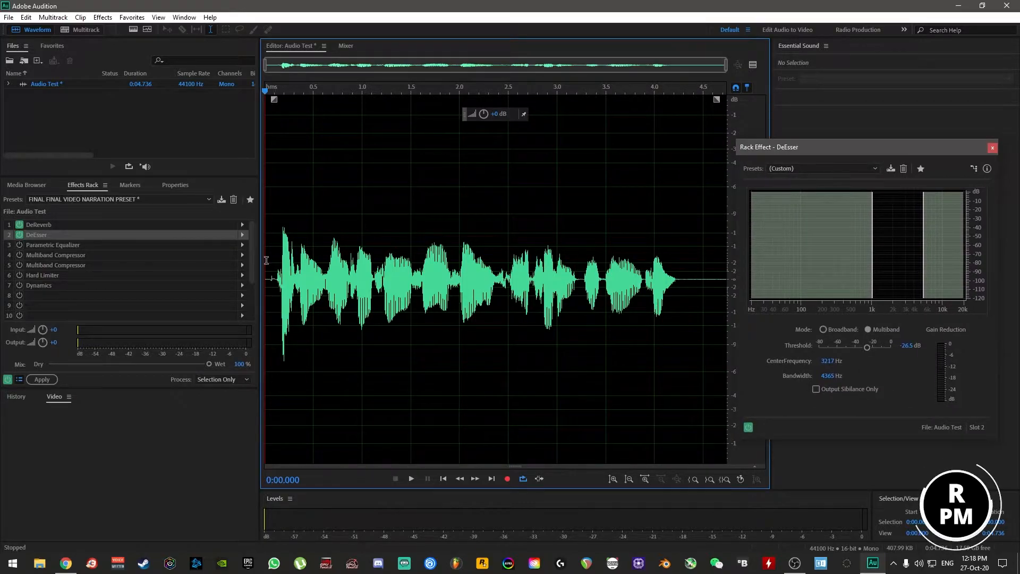
{"action": "key", "text": "space"}
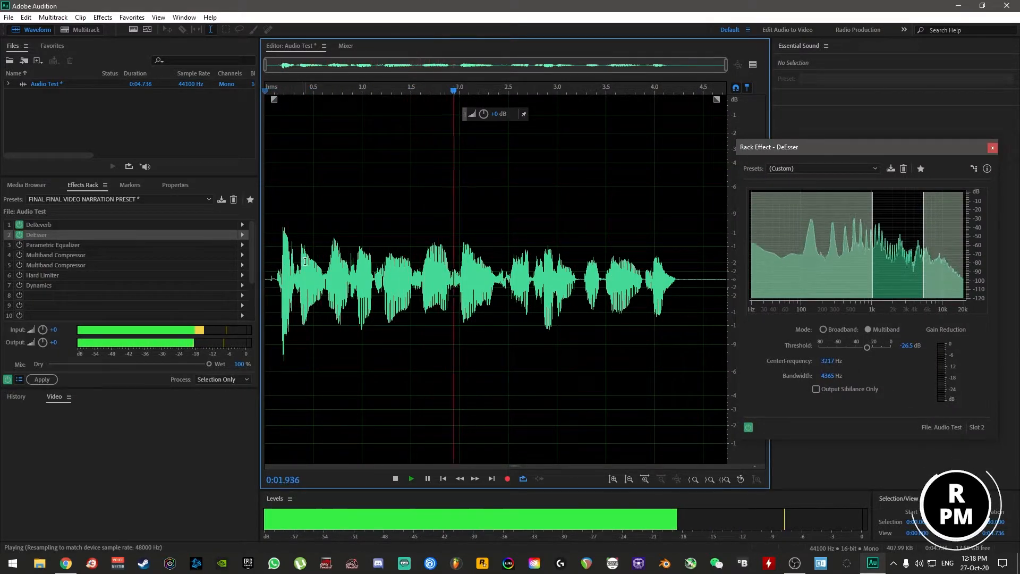
{"action": "left_click", "coordinate": [19, 237]}
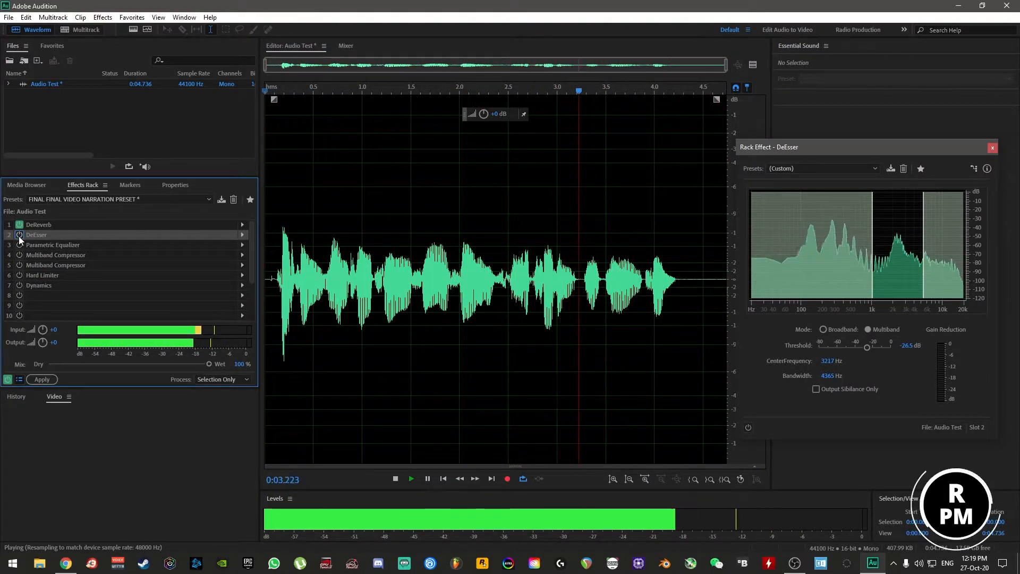
{"action": "left_click", "coordinate": [20, 235]}
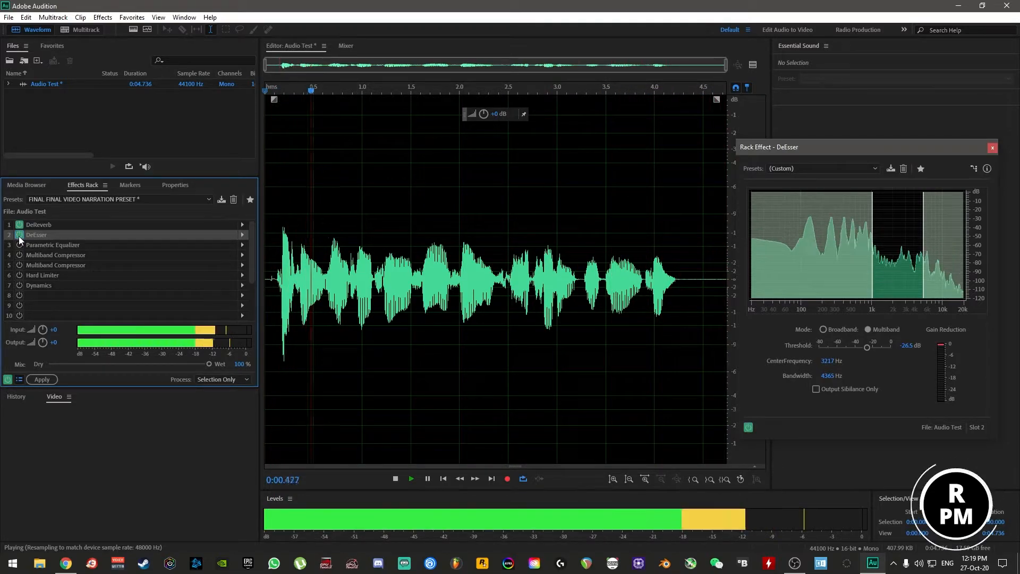
{"action": "mouse_move", "coordinate": [867, 152]}
{"action": "left_mouse_down"}
{"action": "mouse_move", "coordinate": [825, 152]}
{"action": "mouse_move", "coordinate": [886, 148]}
{"action": "left_mouse_up"}
{"action": "key", "text": "space"}
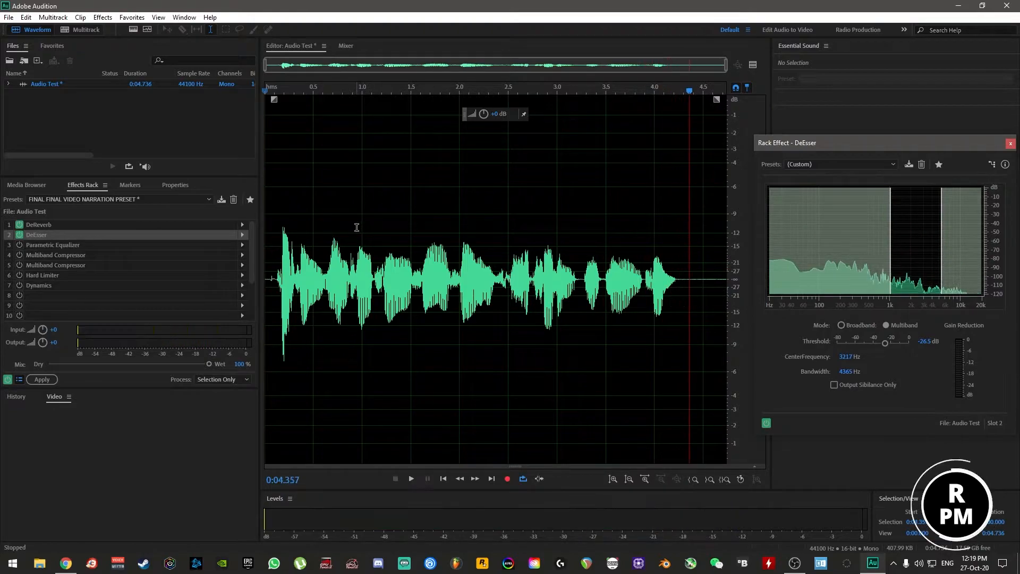
{"action": "left_click", "coordinate": [293, 257]}
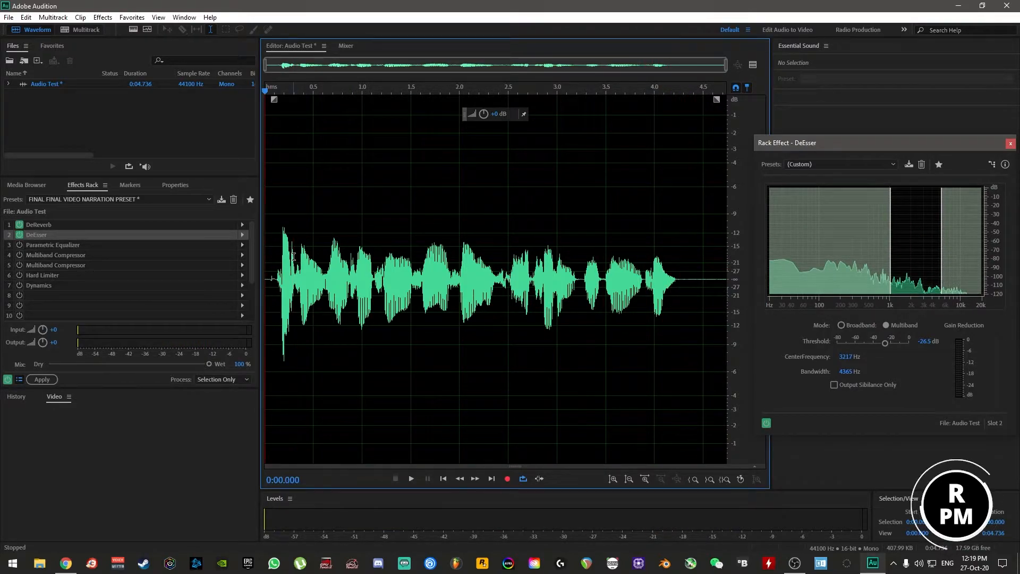
Switch on the Parametric Equalizer in the effects rack and open its settings.
{"action": "left_click", "coordinate": [19, 244]}
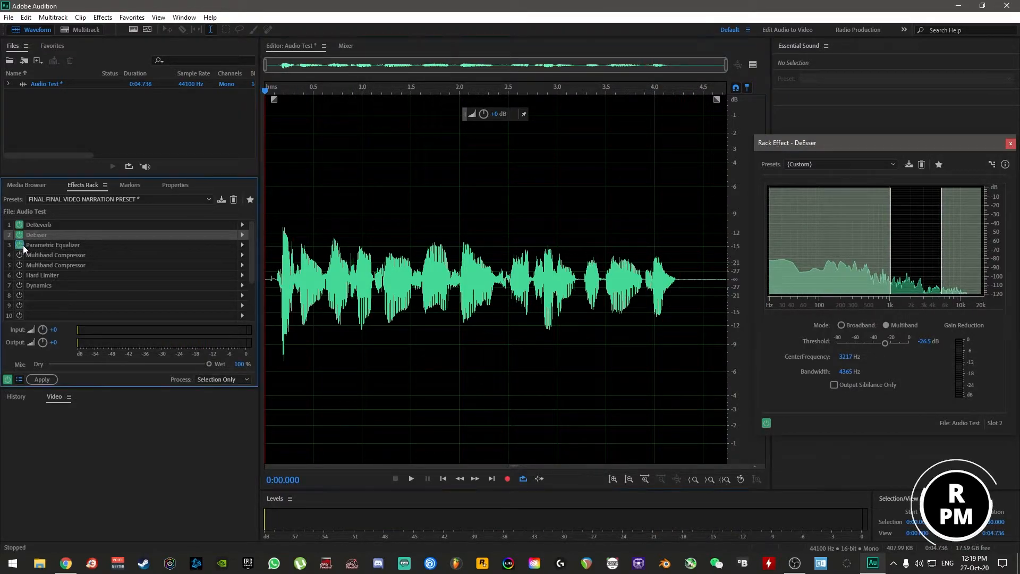
{"action": "double_click", "coordinate": [52, 245]}
{"action": "left_click_drag", "start_coordinate": [512, 142], "coordinate": [487, 156]}
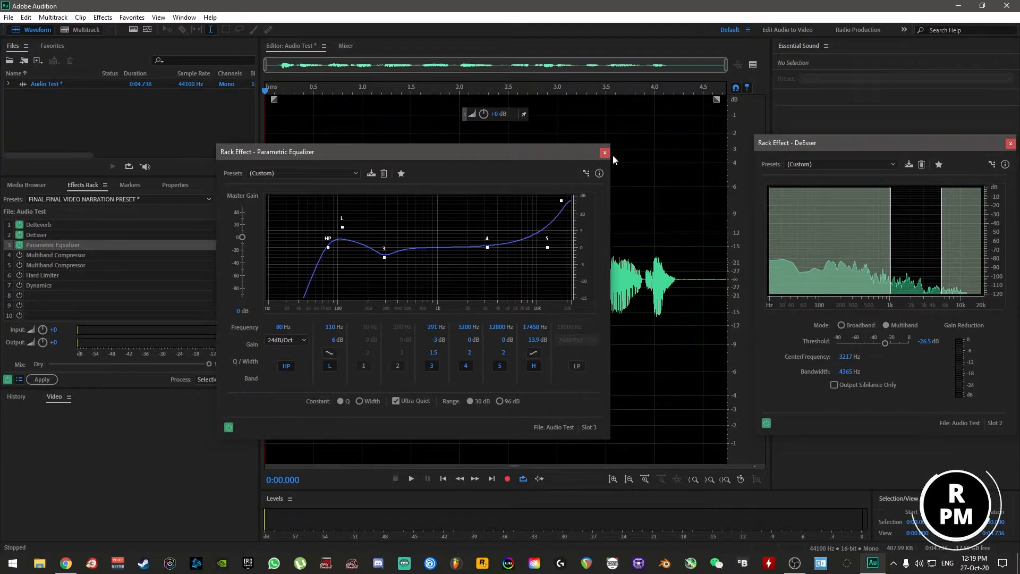
Compare the recording with the Parametric Equalizer off and on during playback, leave it on and close both effect windows.
{"action": "left_click_drag", "start_coordinate": [438, 158], "coordinate": [604, 215]}
{"action": "key", "text": "space"}
{"action": "left_click", "coordinate": [19, 244]}
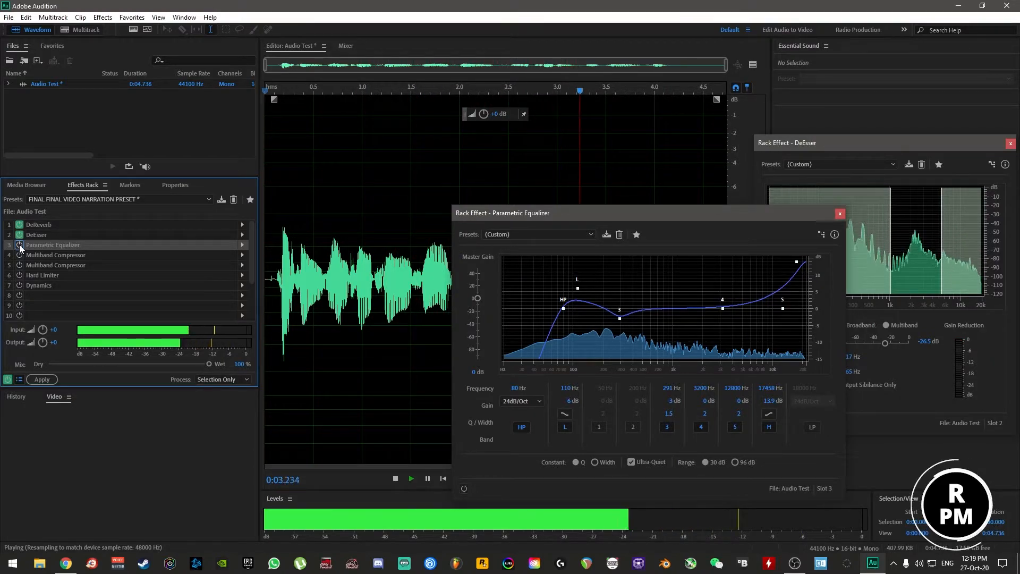
{"action": "left_click", "coordinate": [19, 245]}
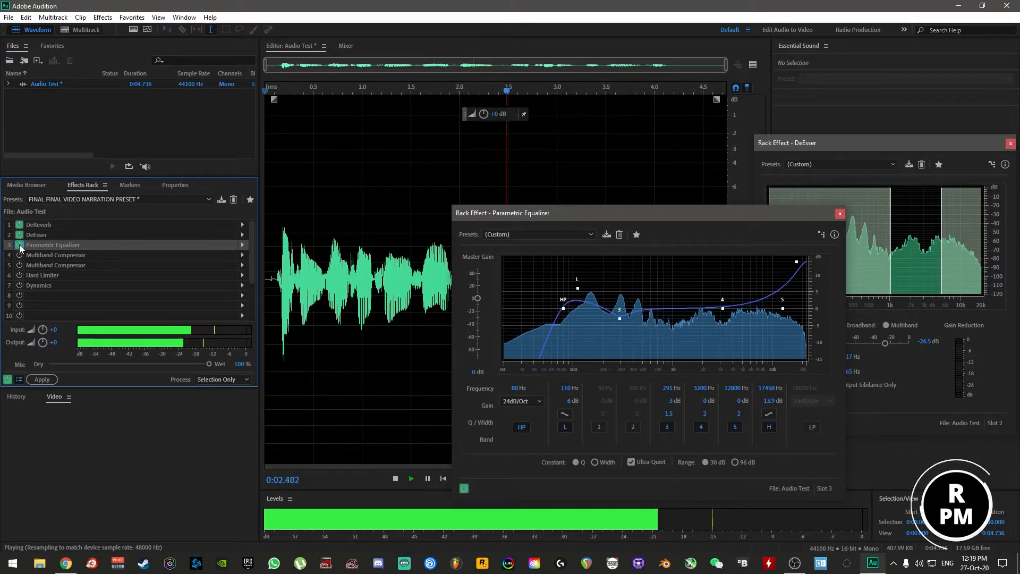
{"action": "key", "text": "space"}
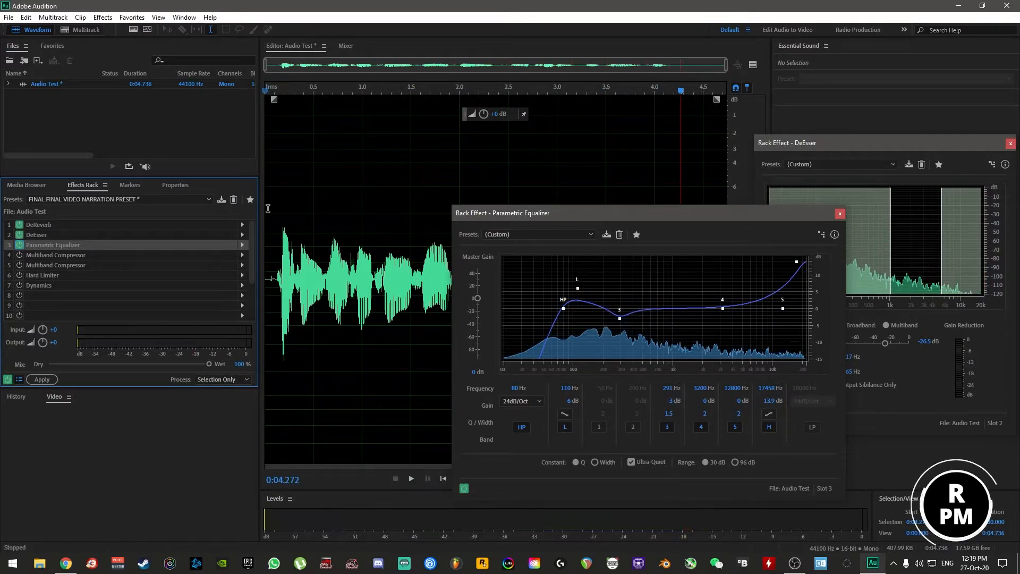
{"action": "left_click", "coordinate": [356, 282]}
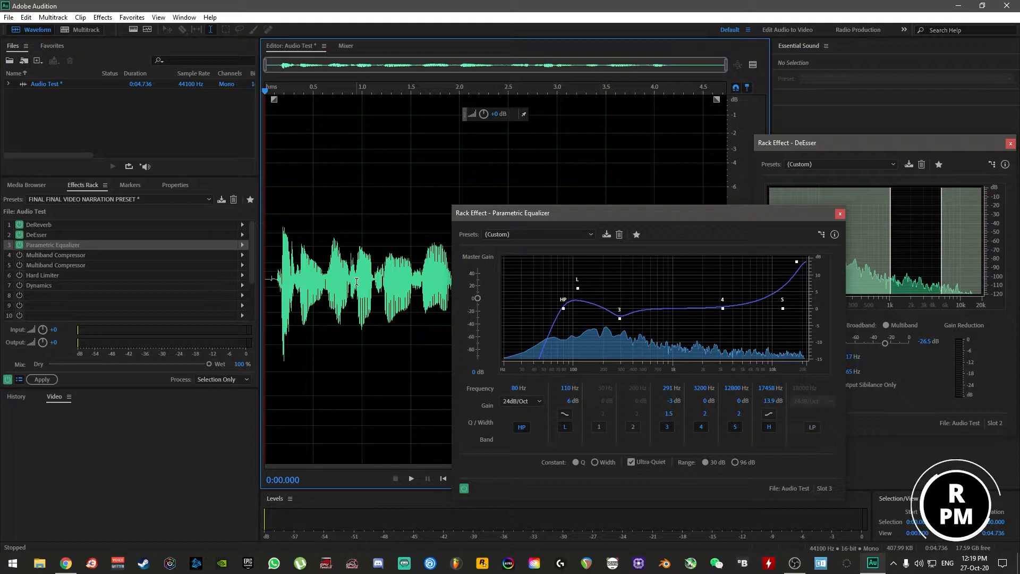
{"action": "left_click", "coordinate": [840, 213]}
{"action": "left_click", "coordinate": [1011, 144]}
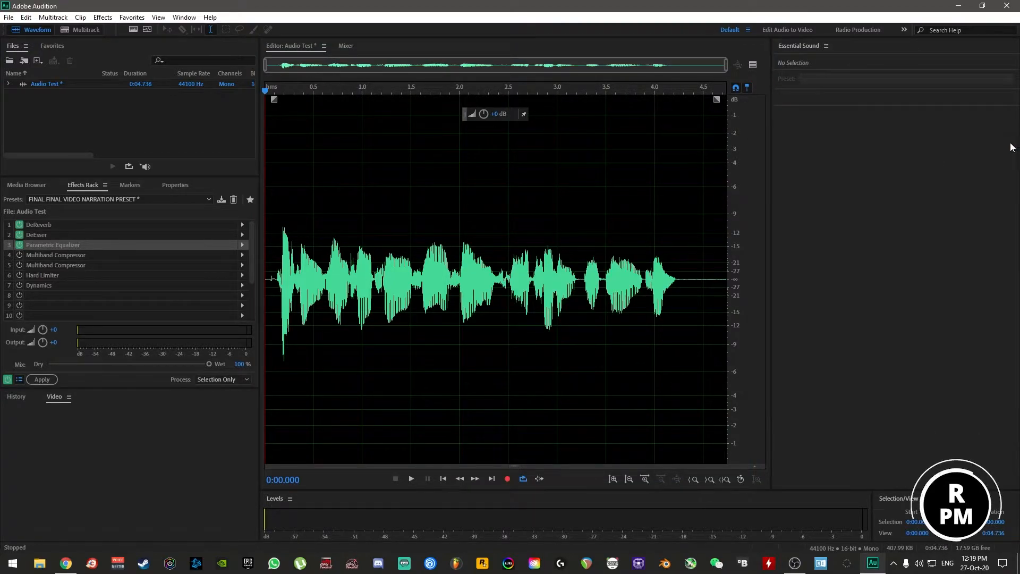
Switch on the first Multiband Compressor (slot 4), view its settings and return the playhead to the start of the recording.
{"action": "double_click", "coordinate": [37, 256]}
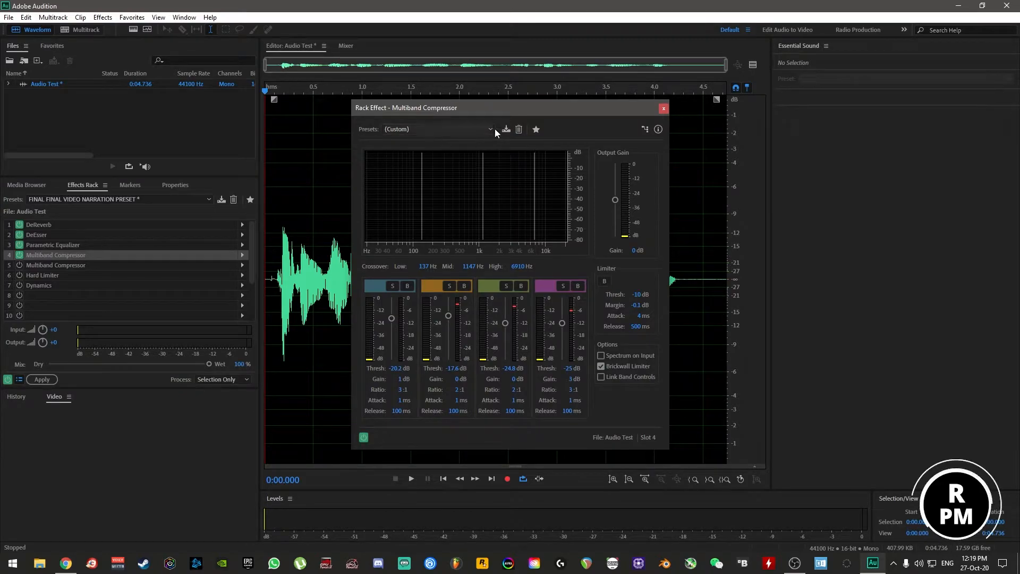
{"action": "left_click_drag", "start_coordinate": [538, 104], "coordinate": [492, 95]}
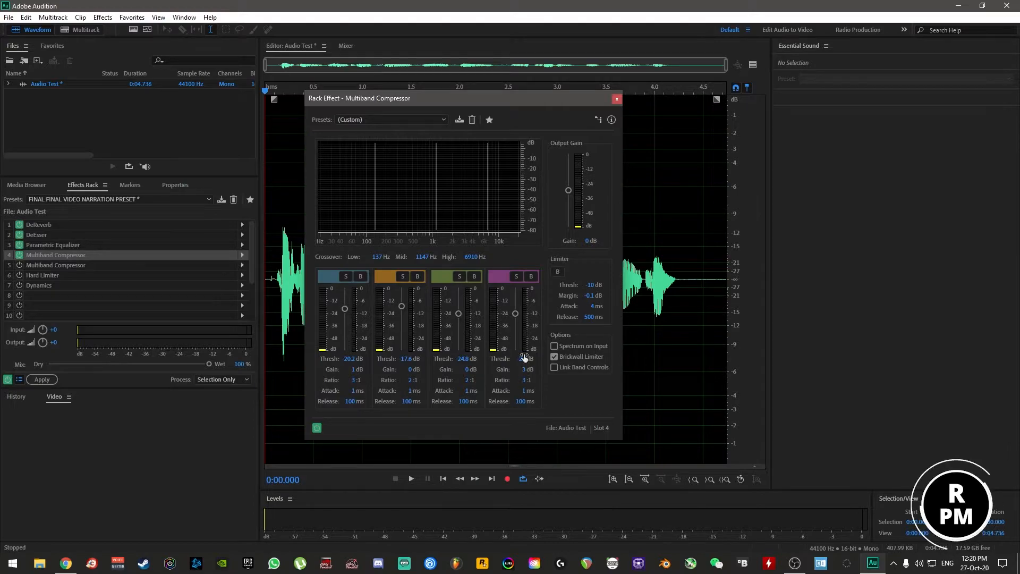
{"action": "left_click_drag", "start_coordinate": [610, 103], "coordinate": [992, 115]}
{"action": "left_click", "coordinate": [445, 278]}
{"action": "key", "text": "Home"}
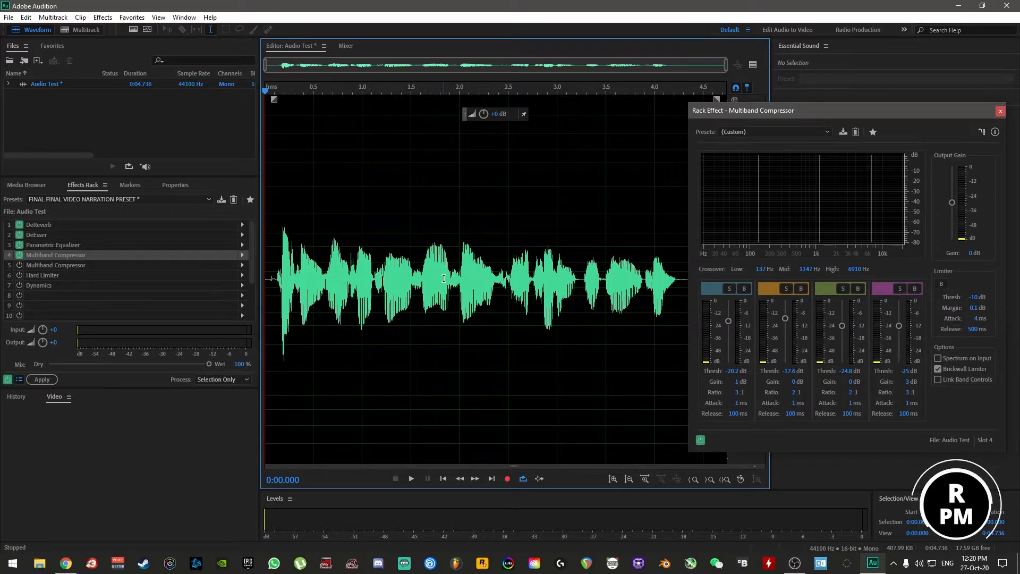
Compare the recording with the slot 4 Multiband Compressor off and on during playback, leave it on and close its settings.
{"action": "key", "text": "space"}
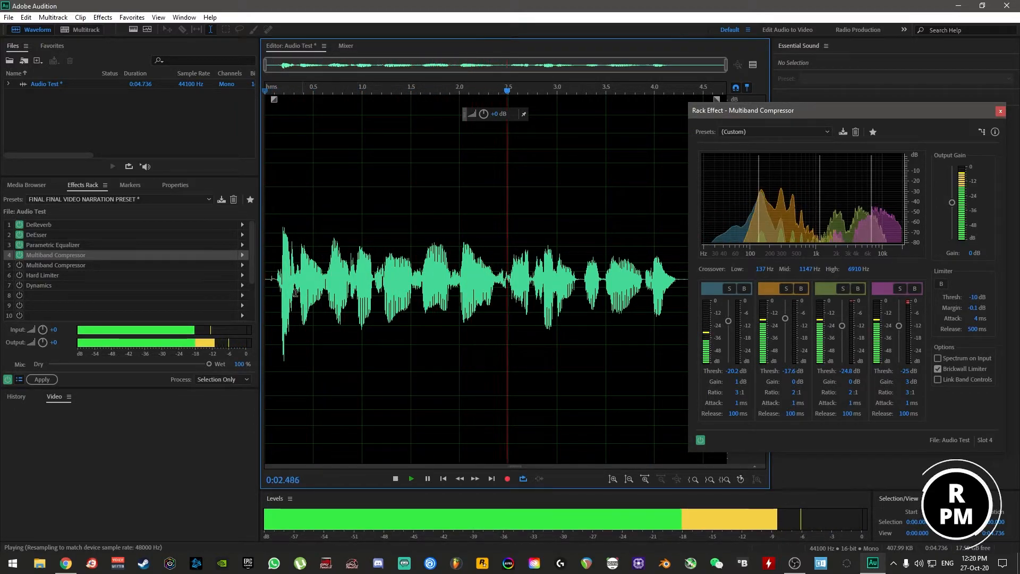
{"action": "left_click", "coordinate": [19, 255]}
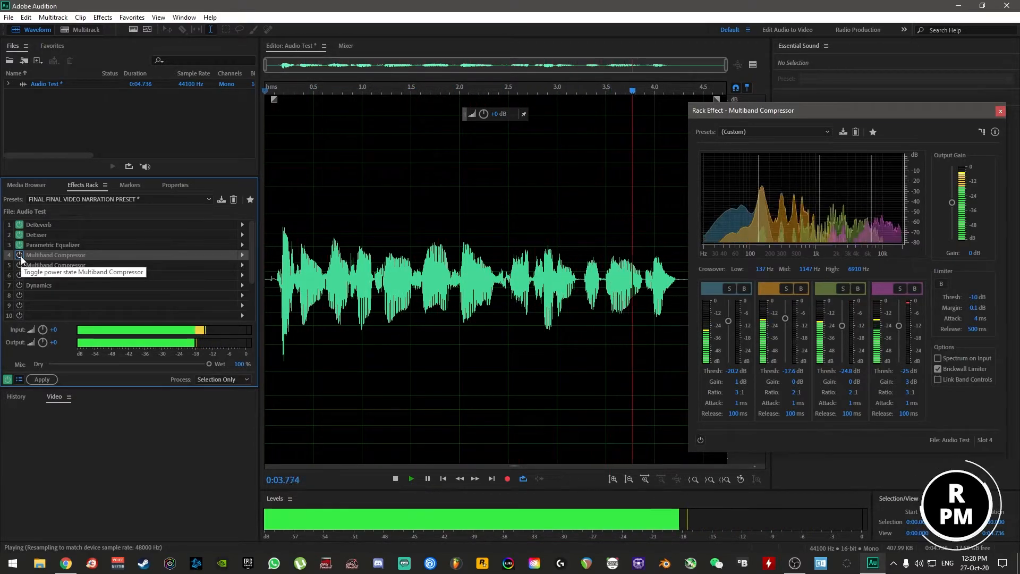
{"action": "left_click", "coordinate": [20, 255]}
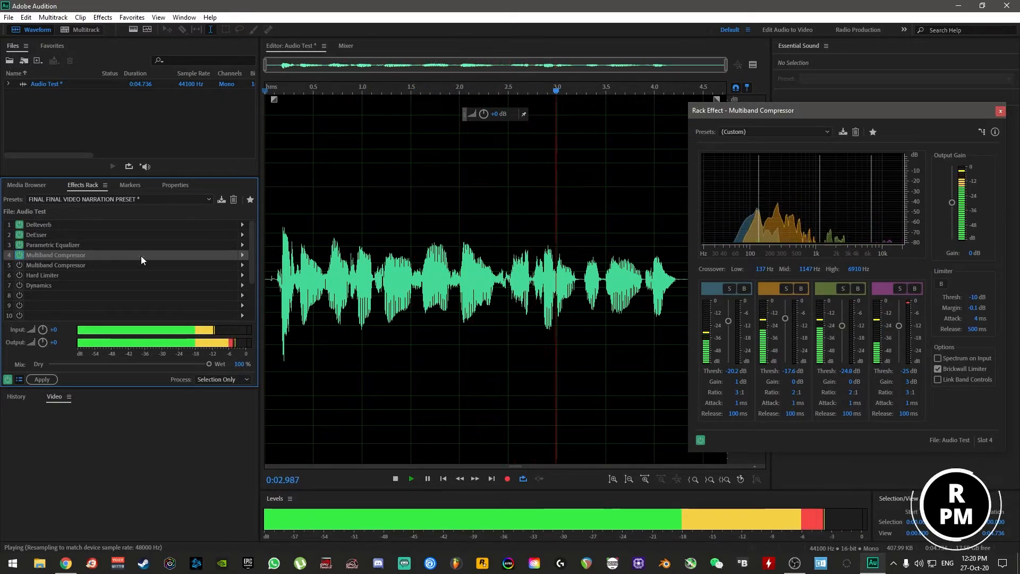
{"action": "left_click", "coordinate": [271, 269]}
{"action": "key", "text": "space"}
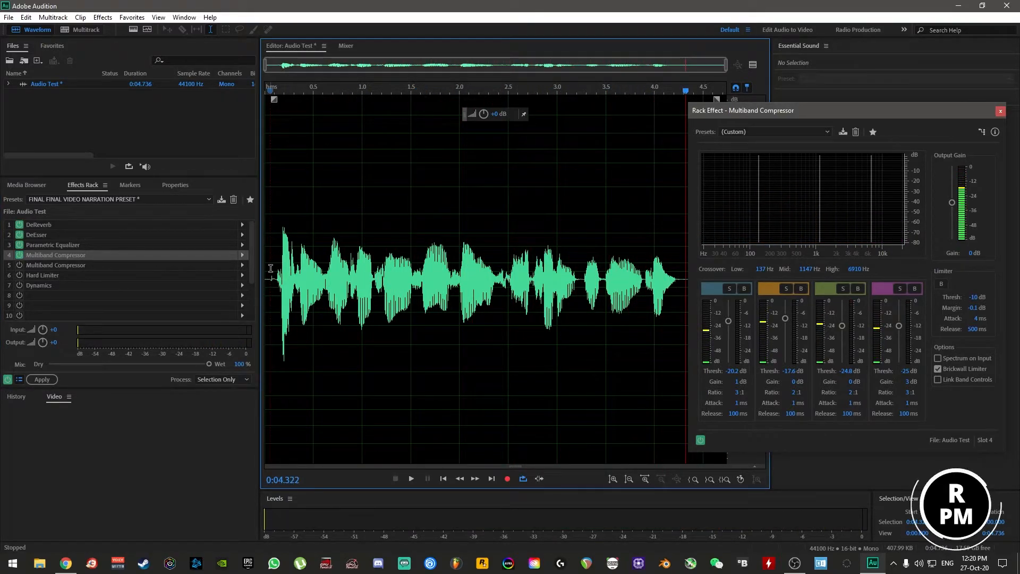
{"action": "left_click", "coordinate": [1001, 111]}
Switch on the second Multiband Compressor (slot 5), view its settings and close them.
{"action": "left_click", "coordinate": [34, 265]}
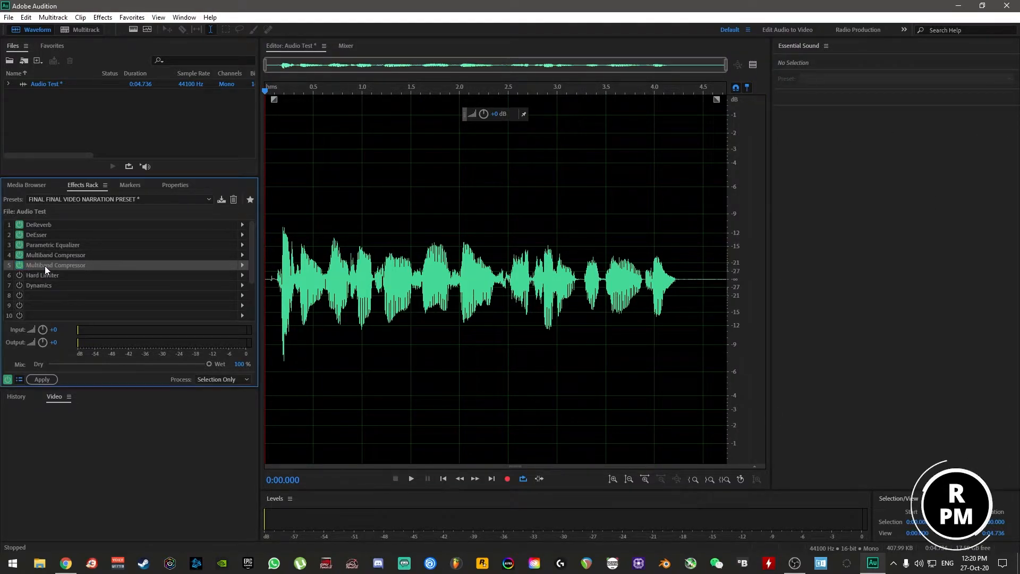
{"action": "double_click", "coordinate": [44, 266]}
{"action": "left_click_drag", "start_coordinate": [558, 104], "coordinate": [504, 97]}
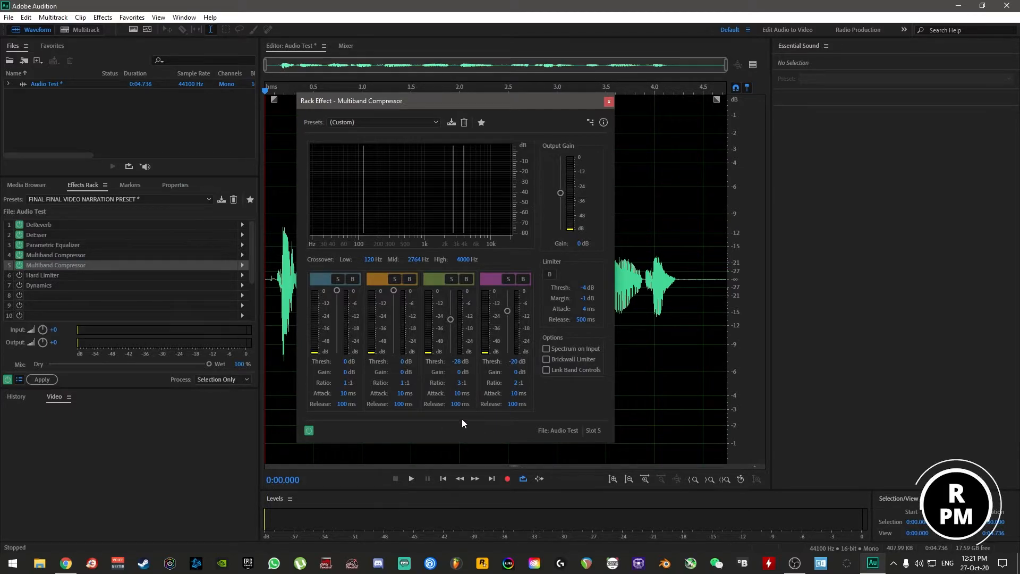
{"action": "left_click", "coordinate": [609, 102]}
Play the recording from the start, comparing the slot 5 Multiband Compressor off and on, and leave it on.
{"action": "left_click", "coordinate": [452, 287]}
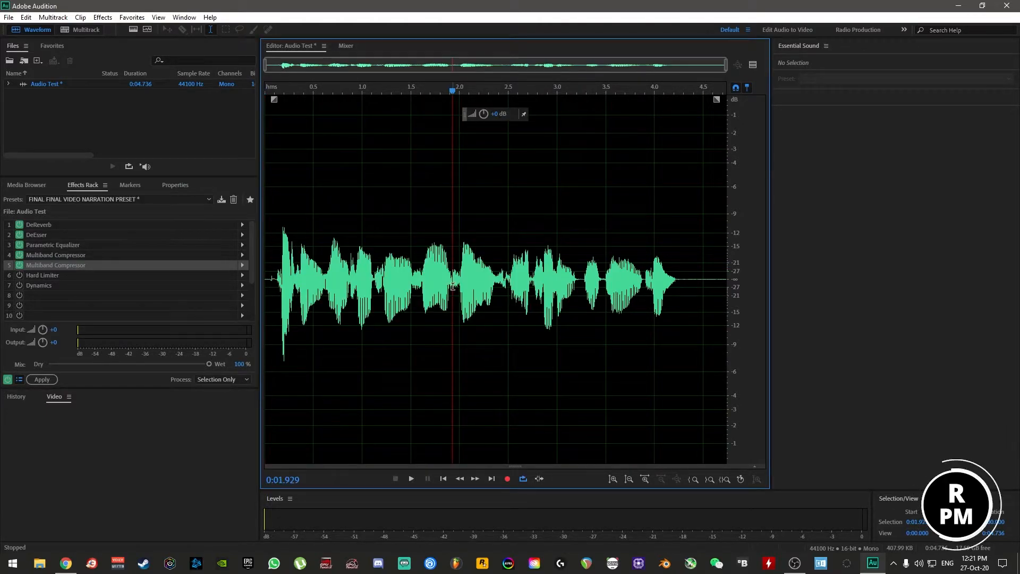
{"action": "key", "text": "Home"}
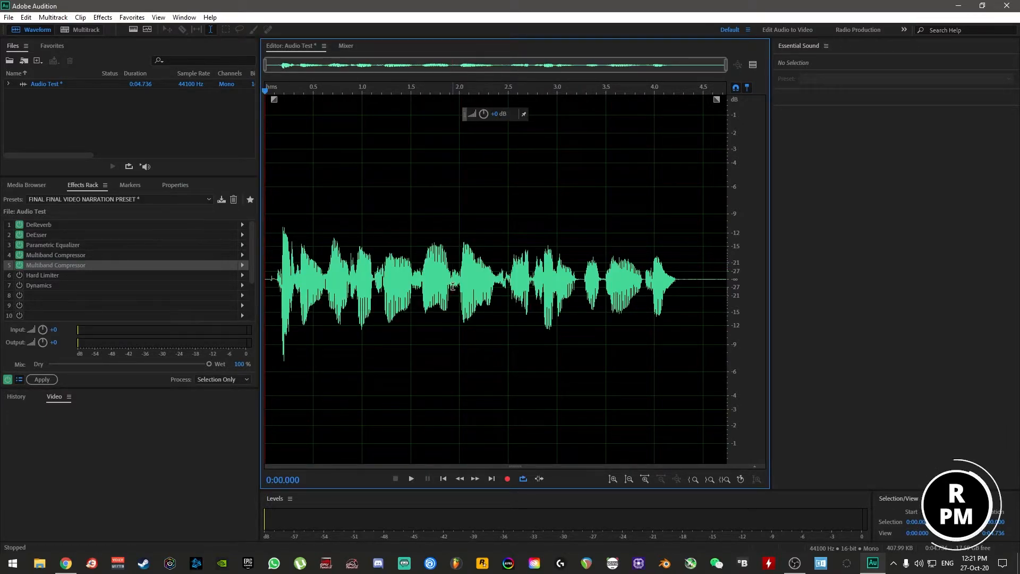
{"action": "key", "text": "space"}
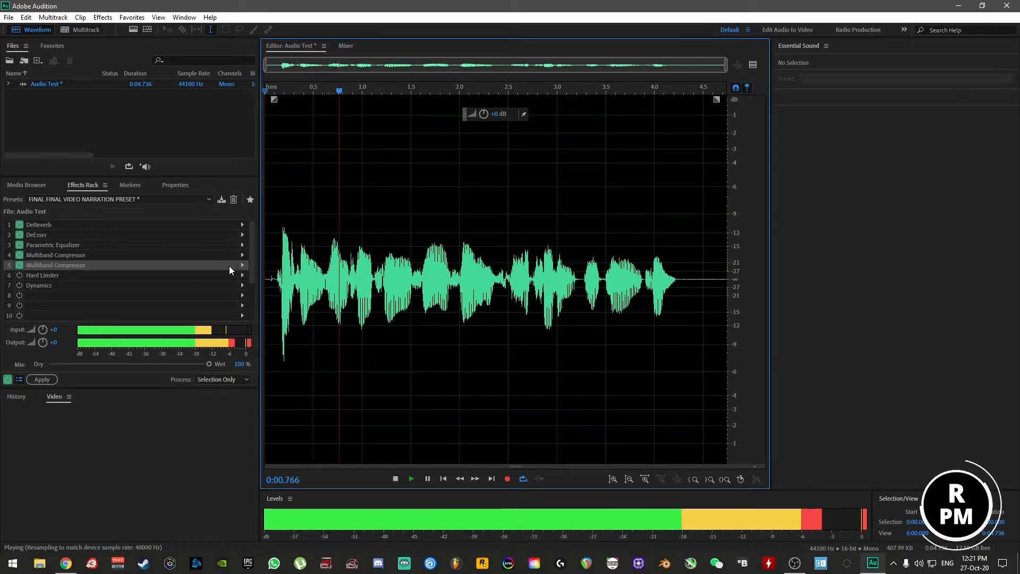
{"action": "left_click", "coordinate": [20, 265]}
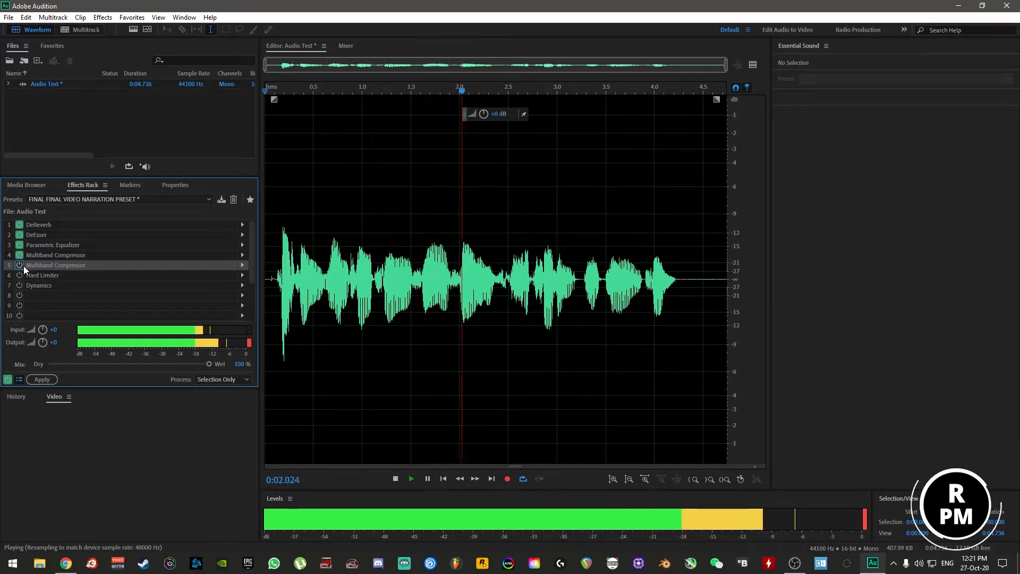
{"action": "left_click", "coordinate": [20, 266]}
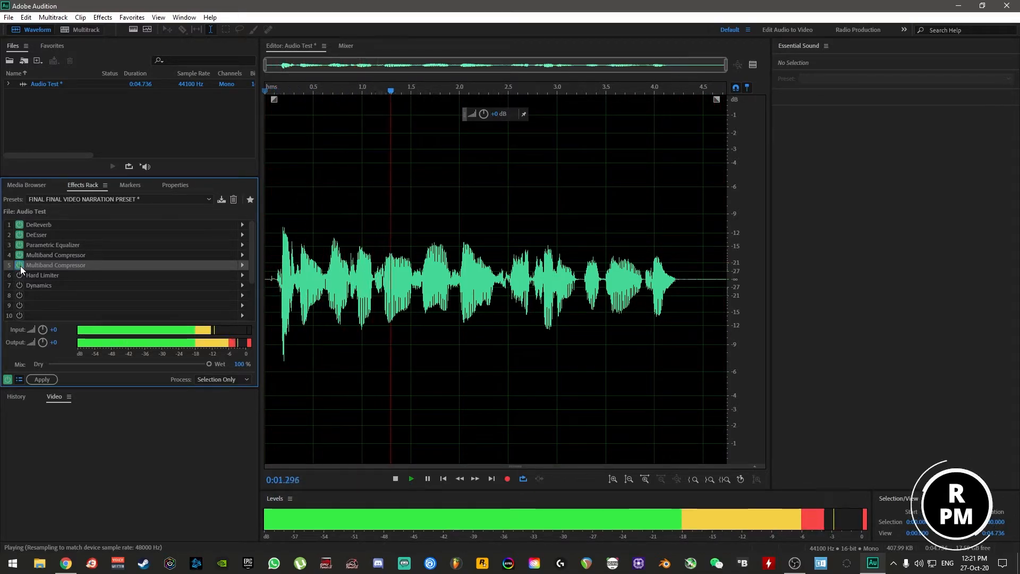
{"action": "left_click", "coordinate": [269, 274]}
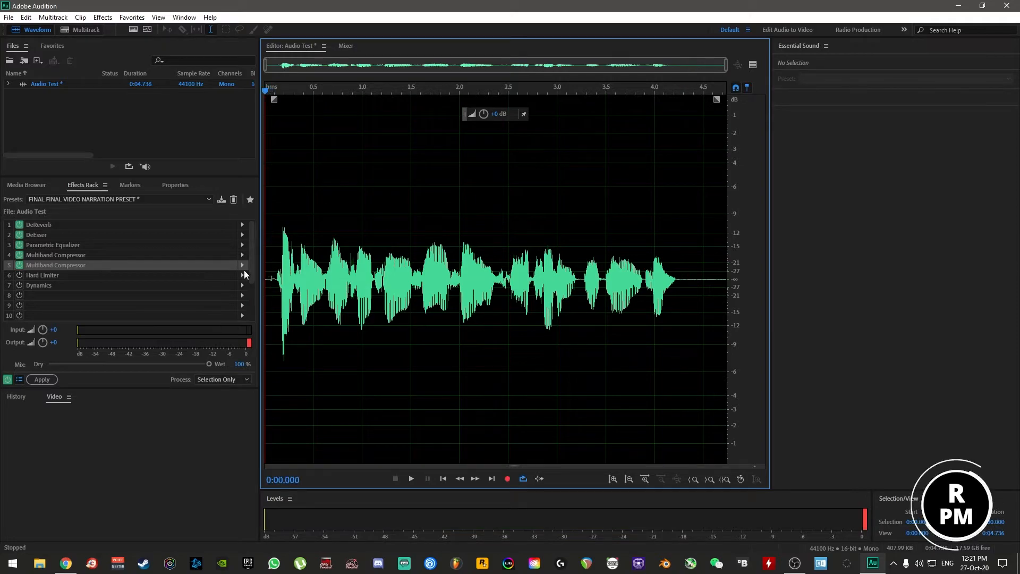
Open the Hard Limiter settings and switch the effect on.
{"action": "double_click", "coordinate": [42, 275]}
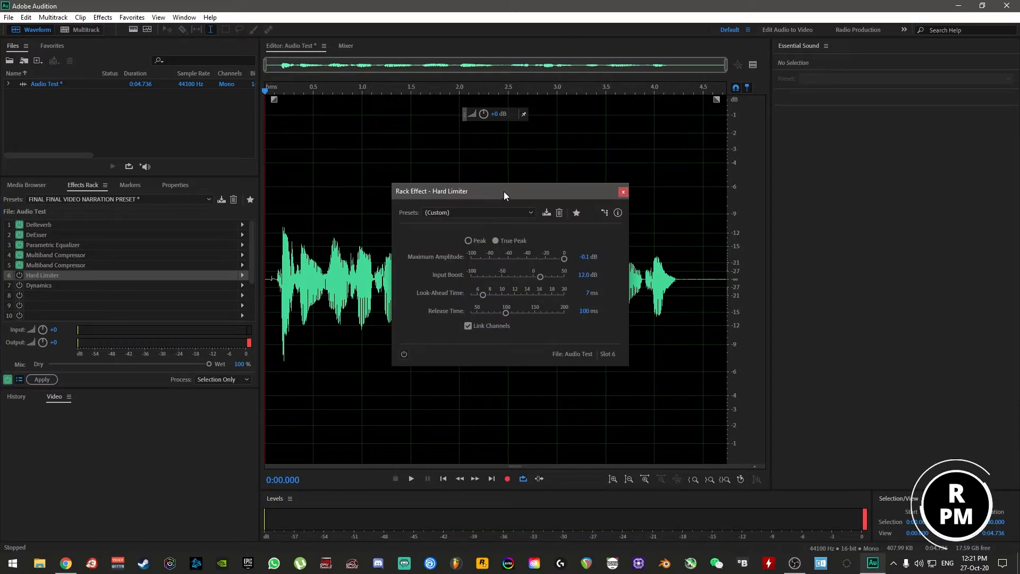
{"action": "left_click_drag", "start_coordinate": [504, 193], "coordinate": [445, 186]}
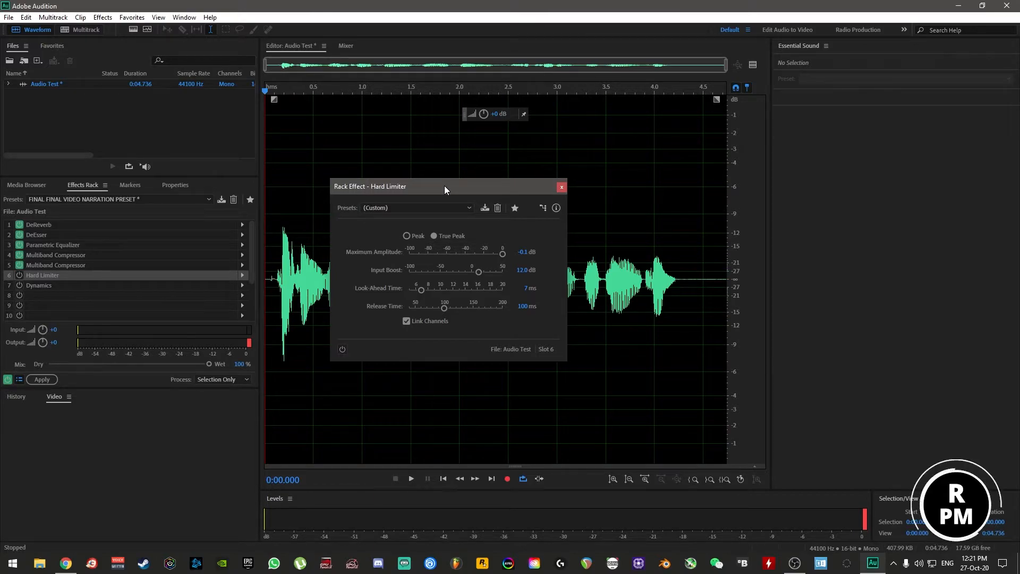
{"action": "left_click", "coordinate": [20, 275]}
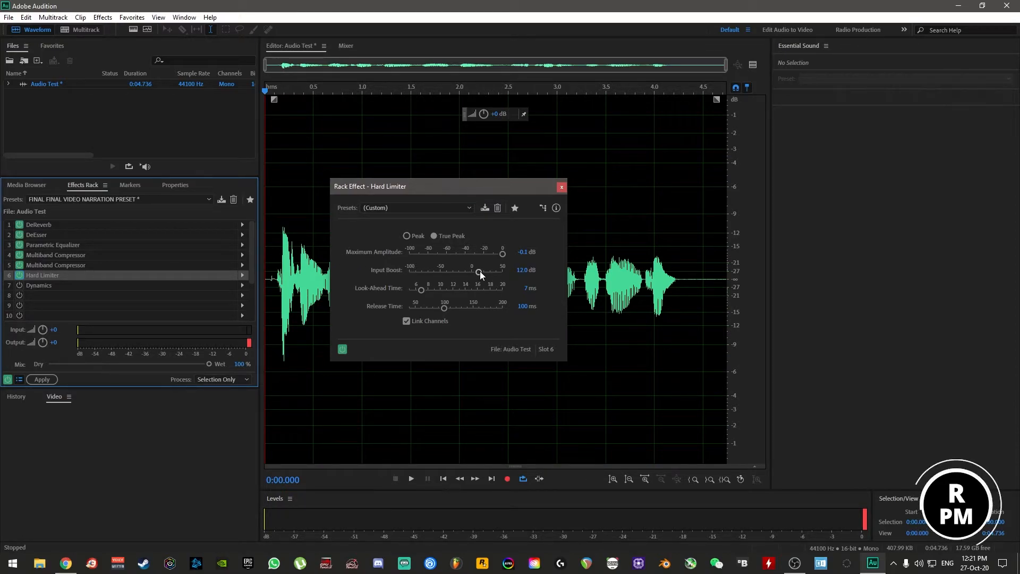
Set the Hard Limiter's Input Boost to 8 dB and play the recording from the start.
{"action": "left_click", "coordinate": [519, 270]}
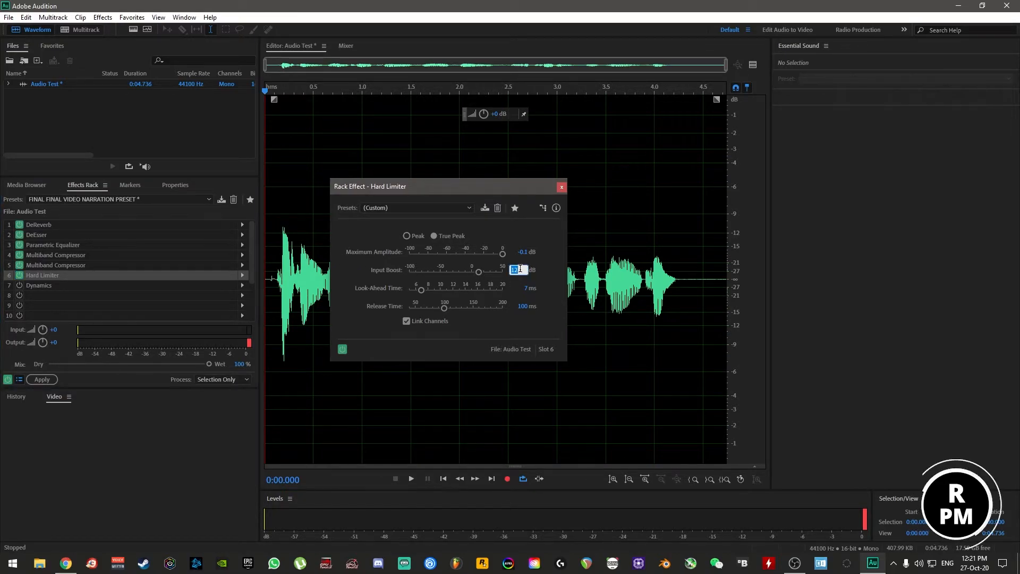
{"action": "type", "text": "8"}
{"action": "key", "text": "Return"}
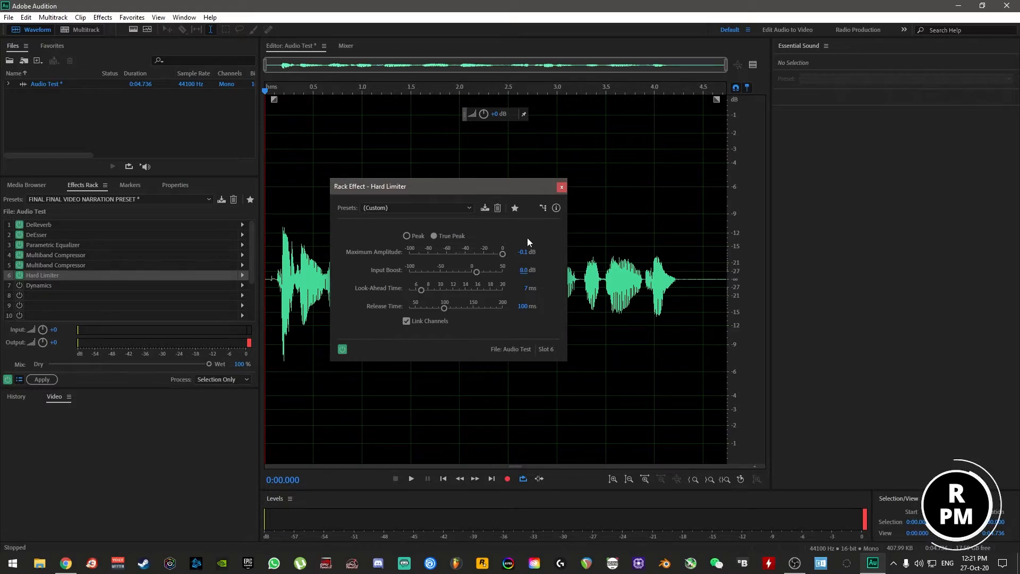
{"action": "left_click_drag", "start_coordinate": [515, 187], "coordinate": [216, 160]}
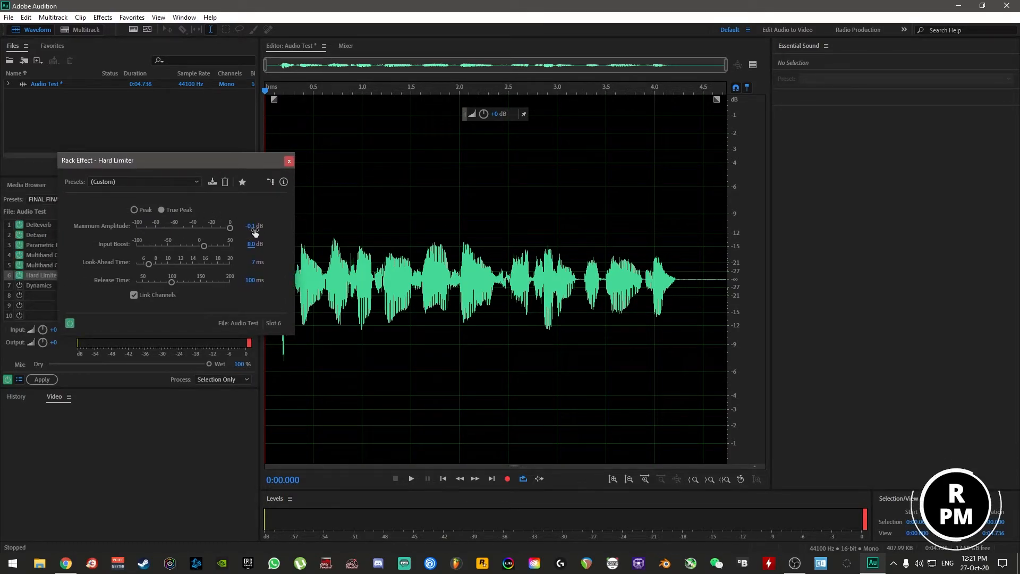
{"action": "left_click", "coordinate": [846, 531]}
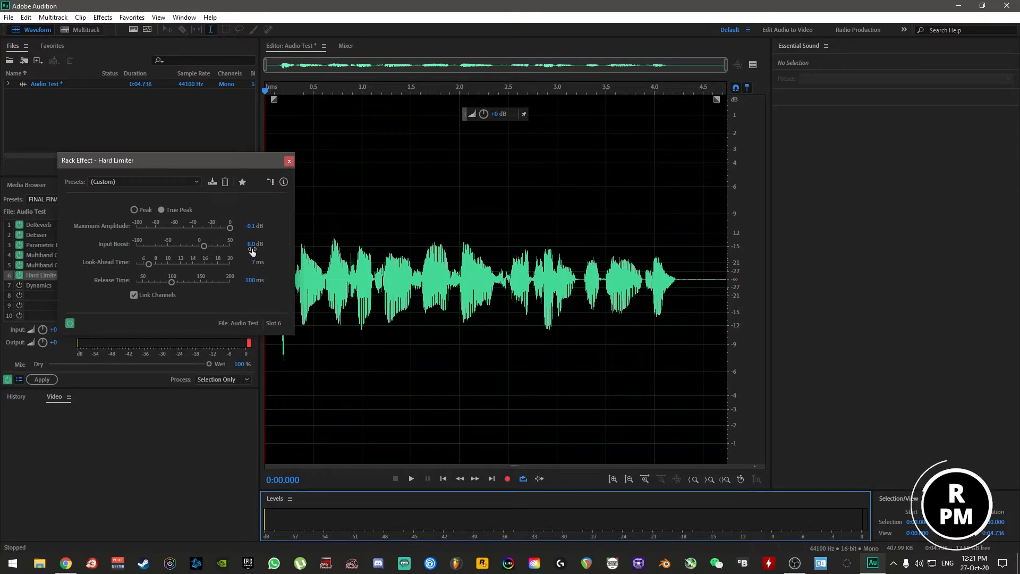
{"action": "left_click_drag", "start_coordinate": [240, 160], "coordinate": [945, 157]}
{"action": "left_click", "coordinate": [419, 276]}
{"action": "key", "text": "Home"}
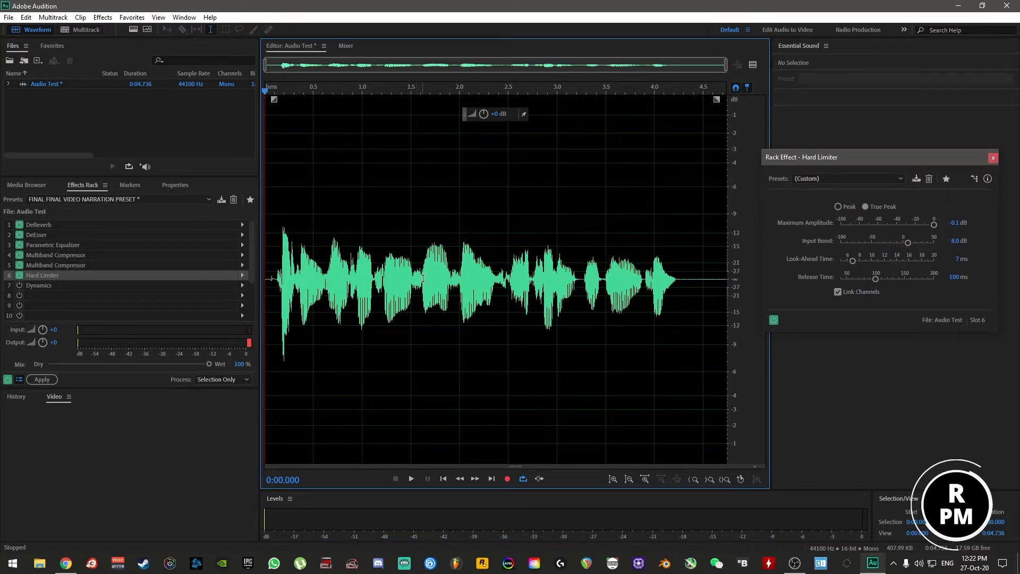
{"action": "key", "text": "space"}
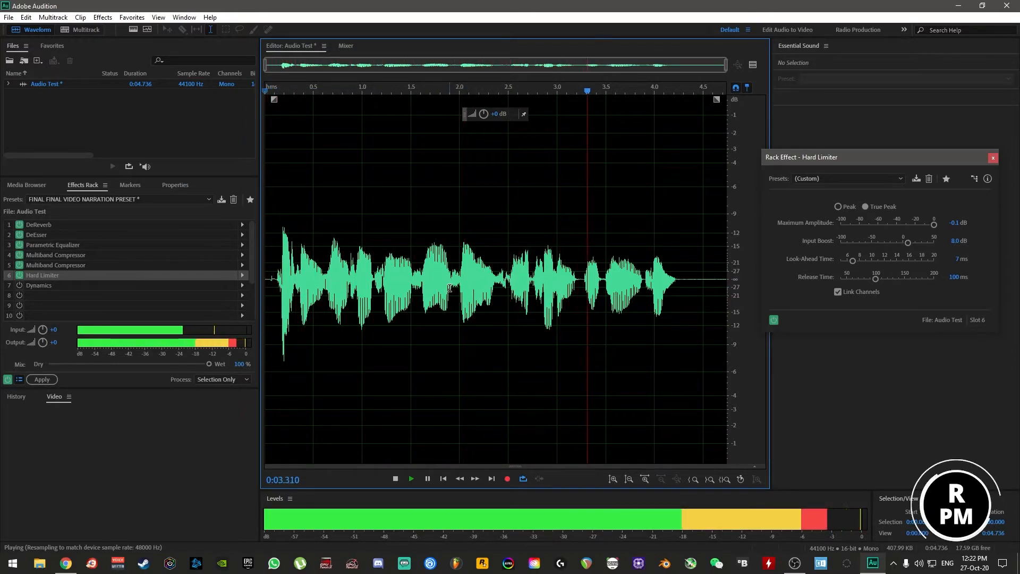
{"action": "key", "text": "space"}
Set the Hard Limiter's Input Boost to 12 dB and play the recording from the start.
{"action": "left_click", "coordinate": [950, 240]}
{"action": "type", "text": "12"}
{"action": "key", "text": "Return"}
{"action": "left_click", "coordinate": [468, 337]}
{"action": "key", "text": "Home"}
{"action": "key", "text": "space"}
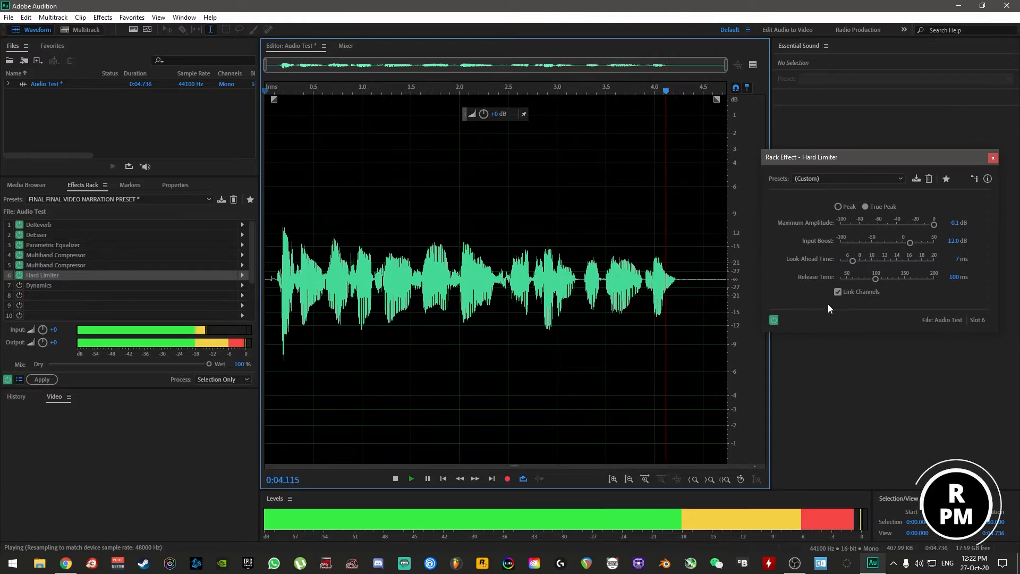
{"action": "key", "text": "space"}
Set the Hard Limiter's Input Boost to 6 dB and play the recording from the start.
{"action": "left_click", "coordinate": [950, 241]}
{"action": "type", "text": "6"}
{"action": "key", "text": "Return"}
{"action": "left_click", "coordinate": [439, 348]}
{"action": "key", "text": "Home"}
{"action": "key", "text": "space"}
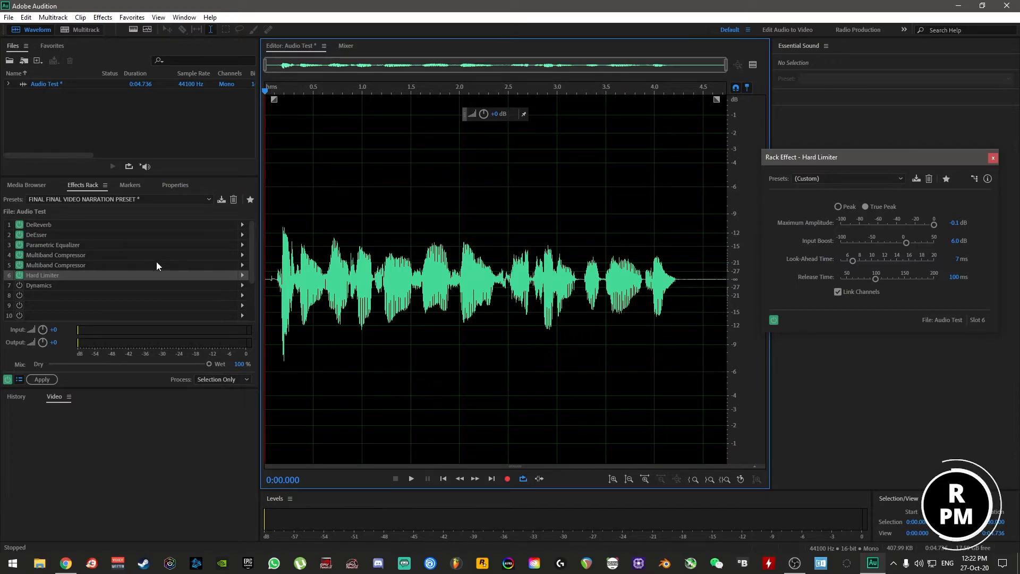
Open the Dynamics settings, switch the effect on and close the Hard Limiter settings.
{"action": "double_click", "coordinate": [39, 285]}
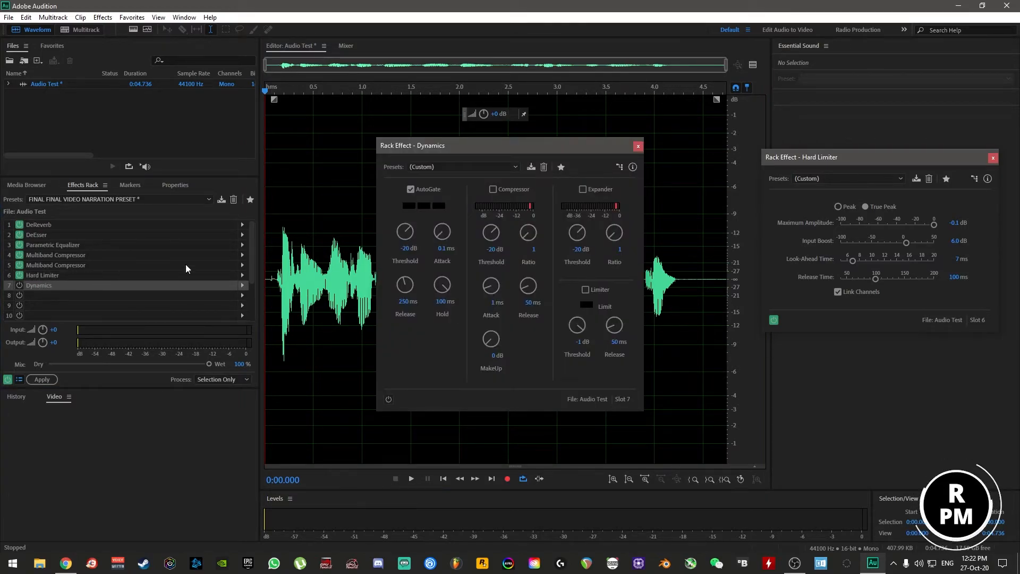
{"action": "left_click", "coordinate": [19, 285]}
{"action": "left_click_drag", "start_coordinate": [474, 147], "coordinate": [367, 181]}
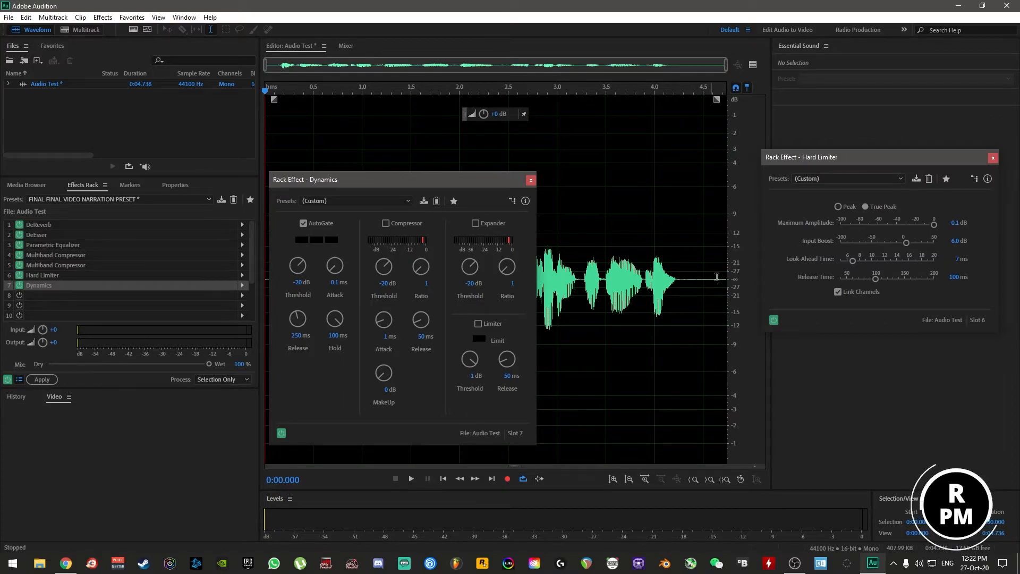
{"action": "left_click", "coordinate": [993, 158]}
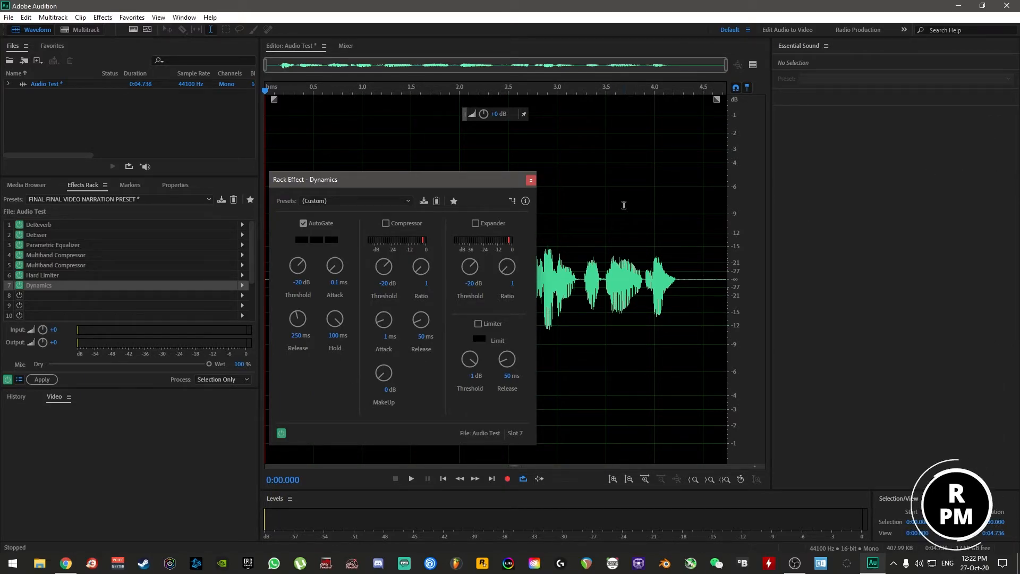
{"action": "left_click_drag", "start_coordinate": [499, 184], "coordinate": [679, 173]}
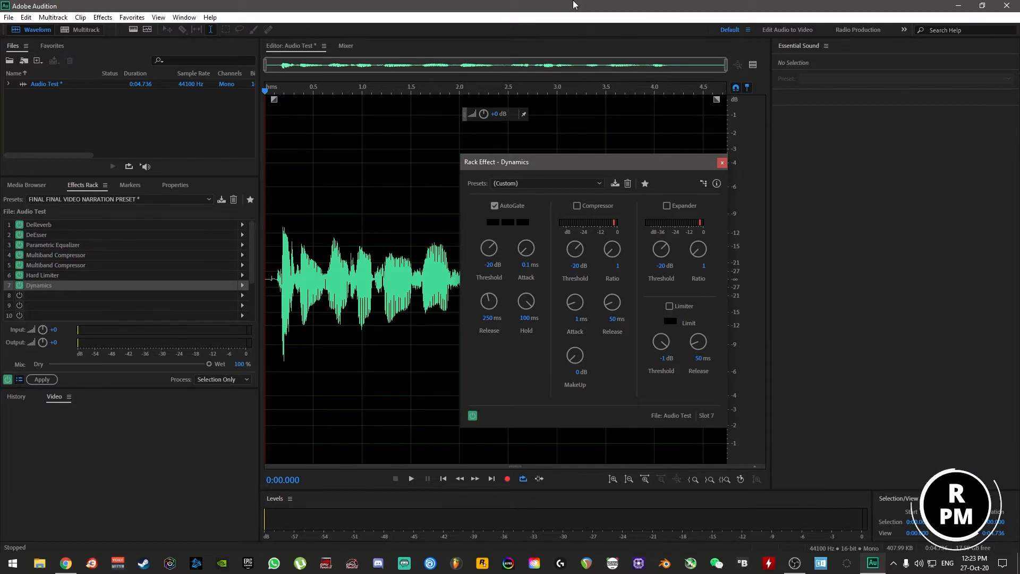
Play the recording with Dynamics on while watching its AutoGate indicators, and stop playback near the end.
{"action": "left_click_drag", "start_coordinate": [599, 159], "coordinate": [840, 160]}
{"action": "left_click", "coordinate": [355, 243]}
{"action": "key", "text": "space"}
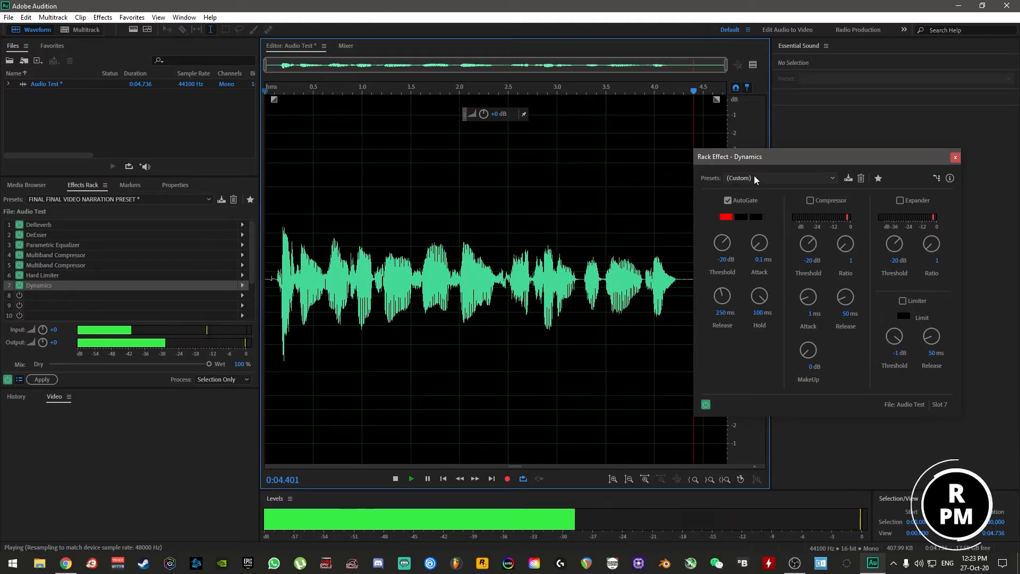
{"action": "key", "text": "space"}
{"action": "left_click_drag", "start_coordinate": [789, 167], "coordinate": [877, 127]}
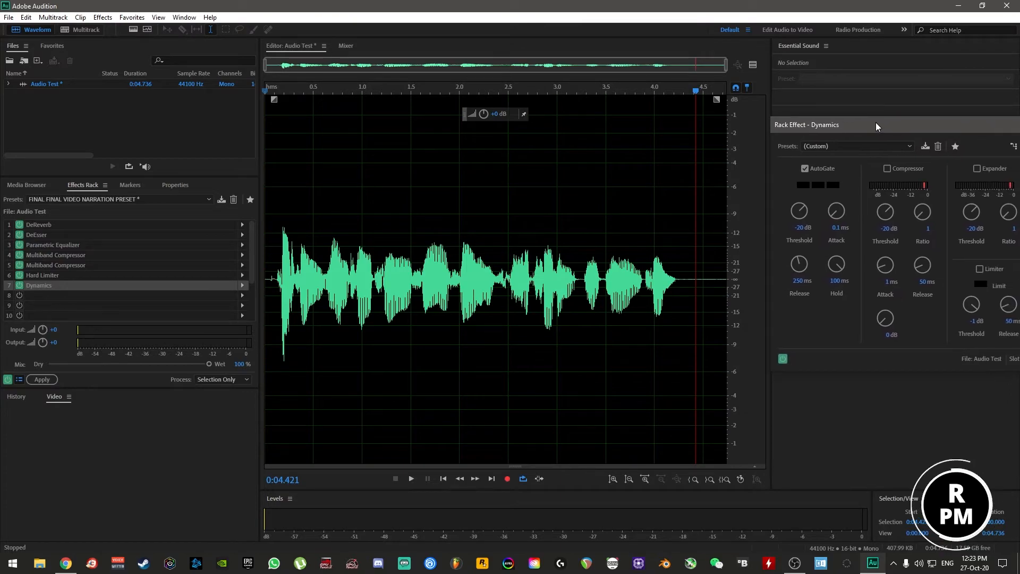
Close the Dynamics settings and play the recording from the start with all seven effects on, then stop playback.
{"action": "left_click", "coordinate": [501, 192]}
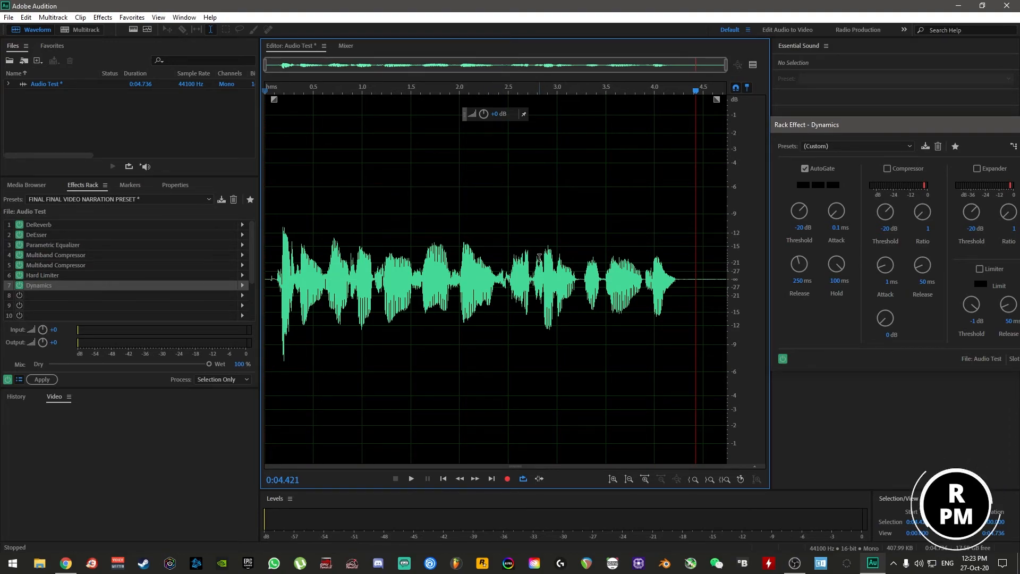
{"action": "left_click_drag", "start_coordinate": [919, 130], "coordinate": [887, 149]}
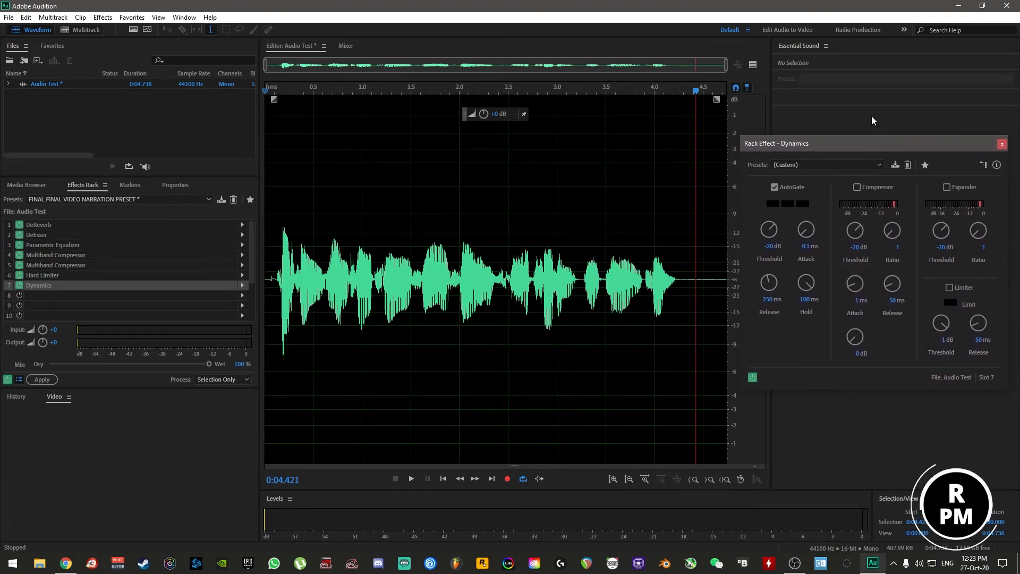
{"action": "left_click", "coordinate": [458, 305]}
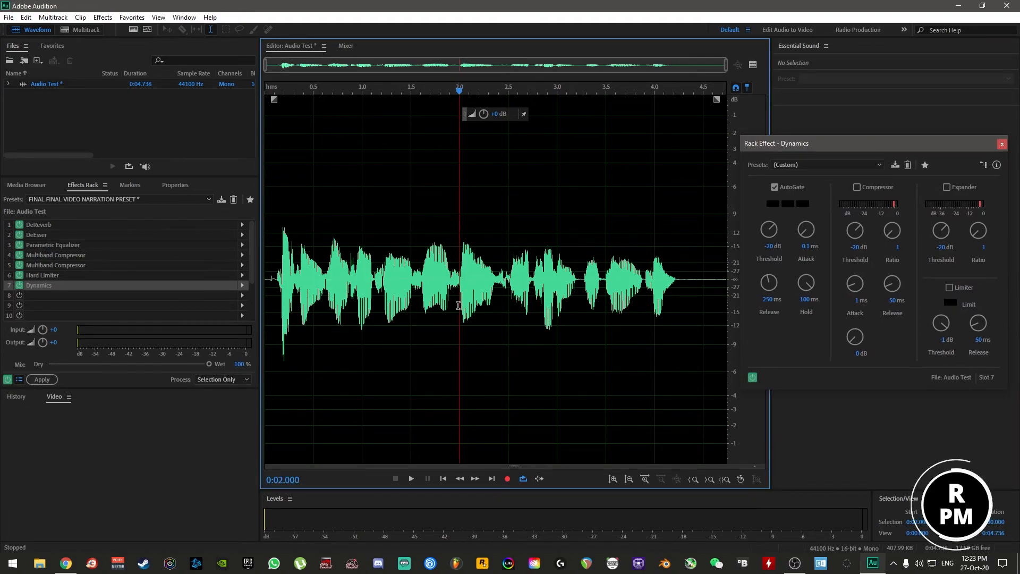
{"action": "key", "text": "Home"}
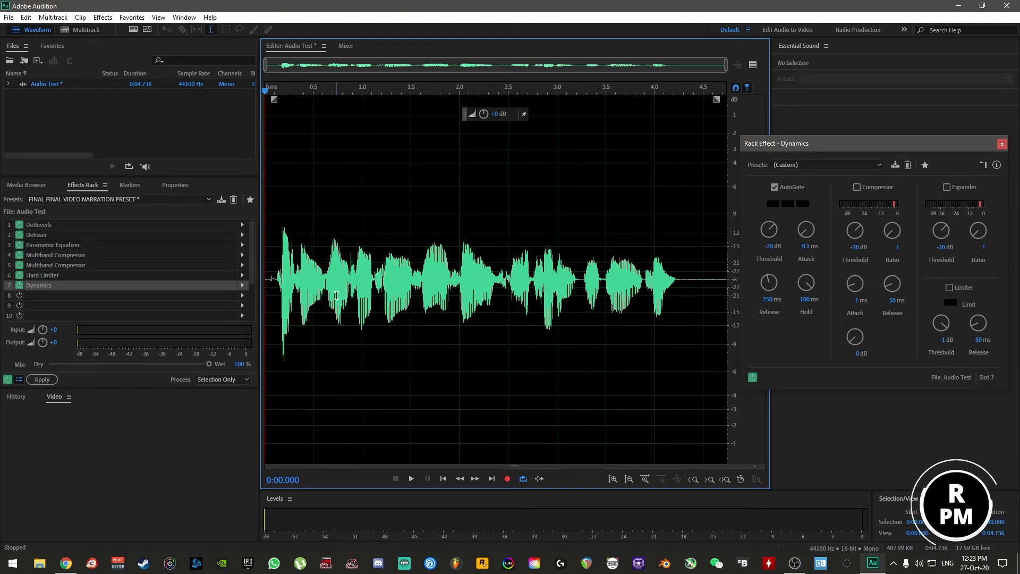
{"action": "left_click", "coordinate": [1002, 143]}
{"action": "key", "text": "space"}
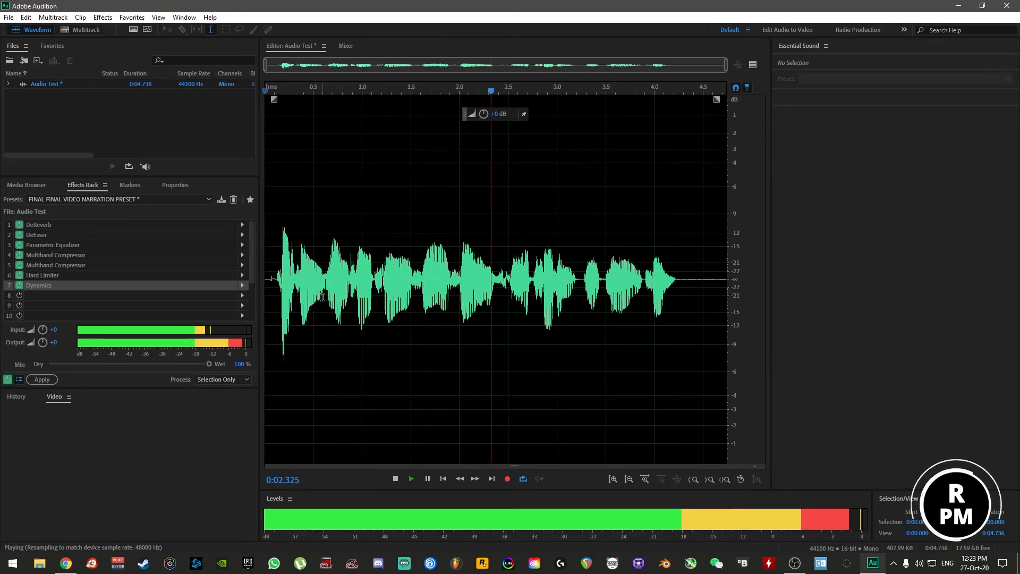
{"action": "key", "text": "space"}
Switch off all seven effects in the rack and play the unprocessed recording from the start for comparison, stopping near the end.
{"action": "left_click", "coordinate": [19, 224]}
{"action": "left_click", "coordinate": [19, 234]}
{"action": "left_click", "coordinate": [19, 245]}
{"action": "left_click", "coordinate": [19, 255]}
{"action": "left_click", "coordinate": [19, 265]}
{"action": "left_click", "coordinate": [19, 274]}
{"action": "left_click", "coordinate": [19, 286]}
{"action": "left_click", "coordinate": [336, 276]}
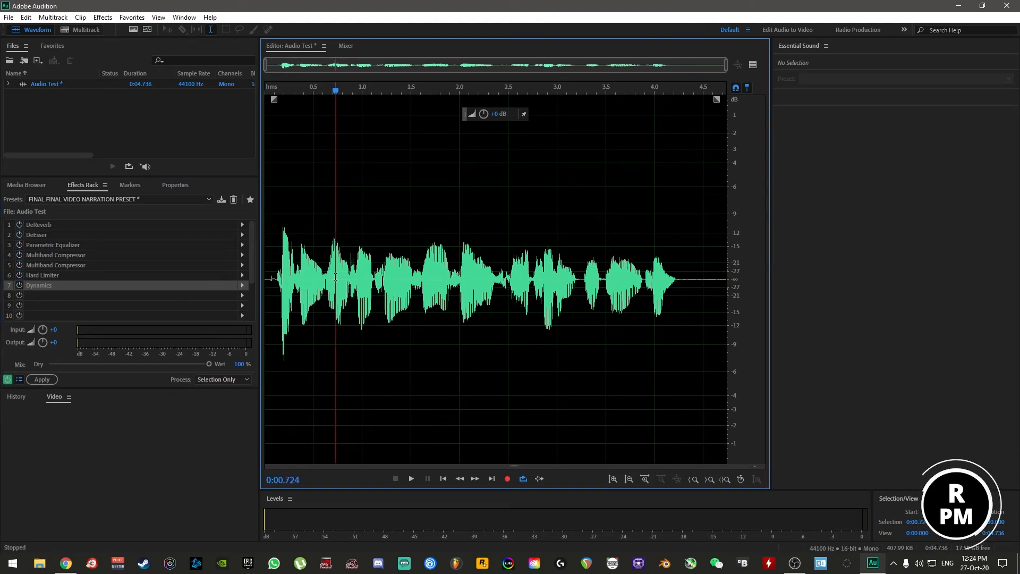
{"action": "key", "text": "space"}
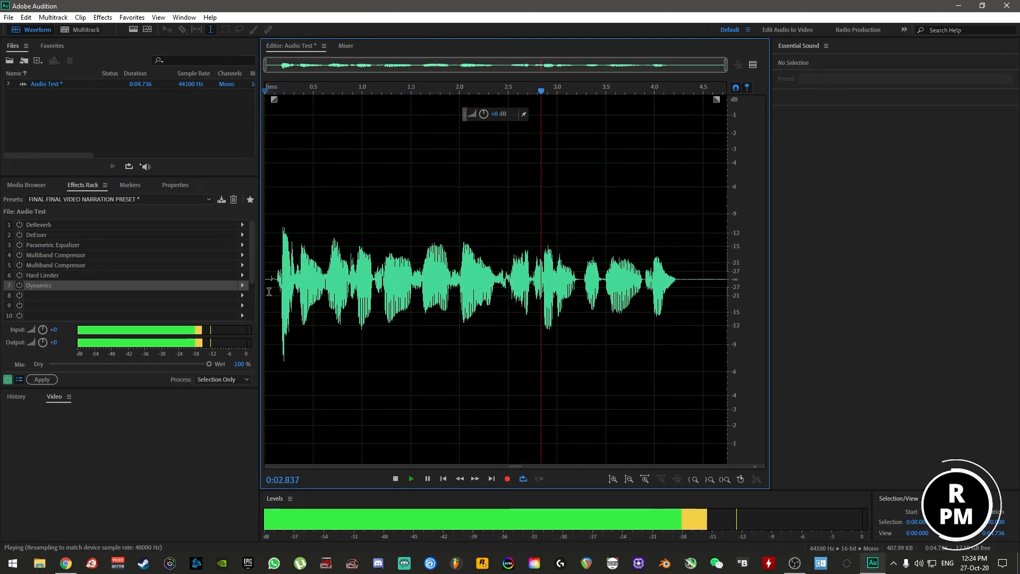
{"action": "key", "text": "space"}
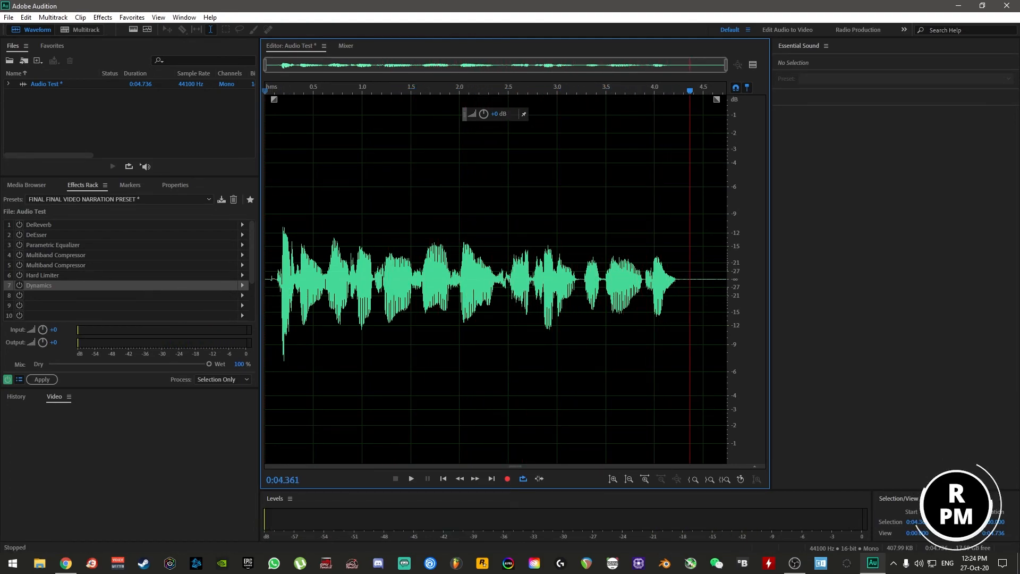
Switch all seven rack effects, from DeReverb to Dynamics, back on and play the processed recording from the start.
{"action": "left_click", "coordinate": [20, 225]}
{"action": "left_click", "coordinate": [20, 235]}
{"action": "left_click", "coordinate": [21, 248]}
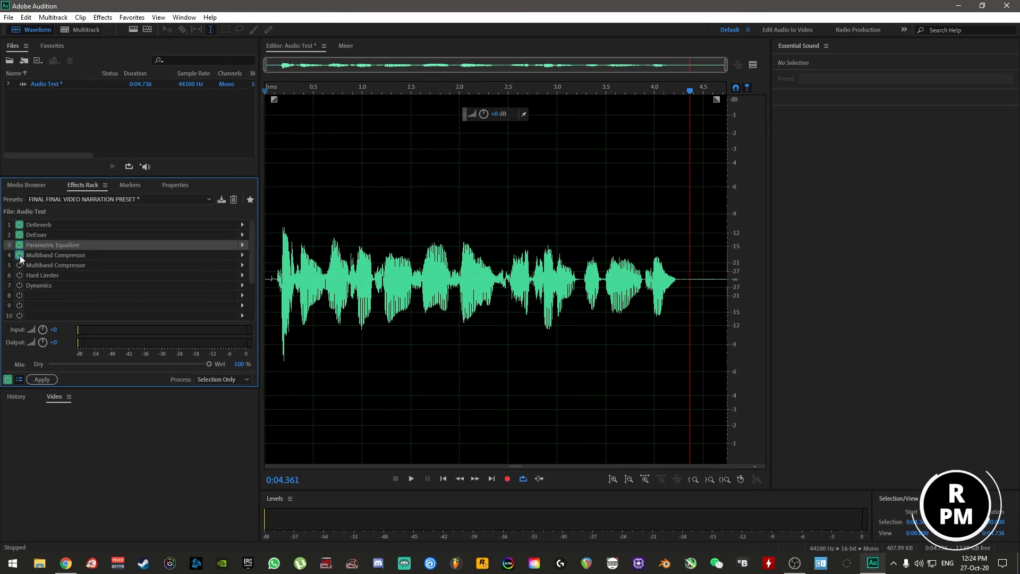
{"action": "left_click", "coordinate": [19, 285]}
{"action": "left_click", "coordinate": [376, 279]}
{"action": "key", "text": "Home"}
{"action": "key", "text": "space"}
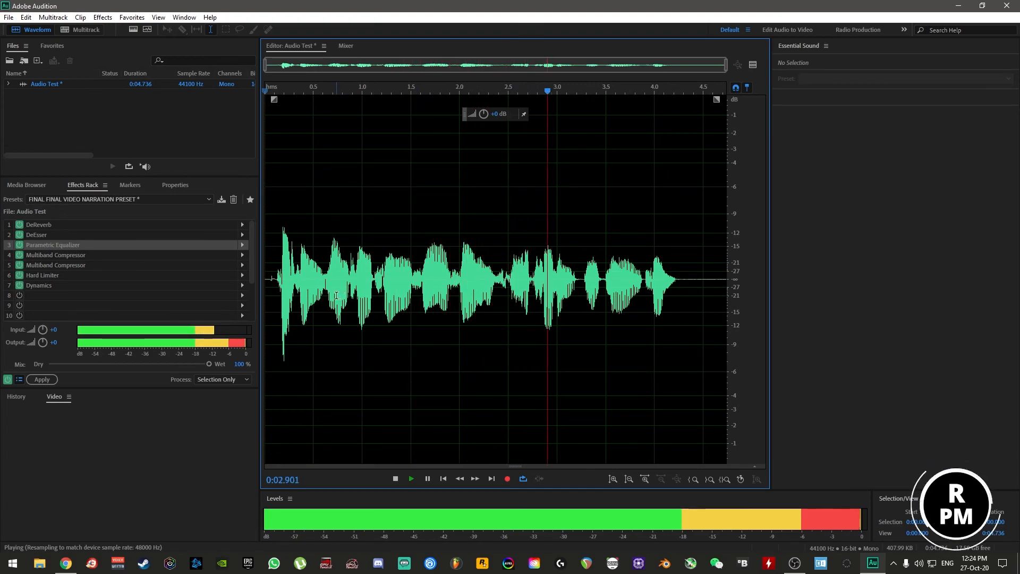
{"action": "left_click", "coordinate": [421, 261]}
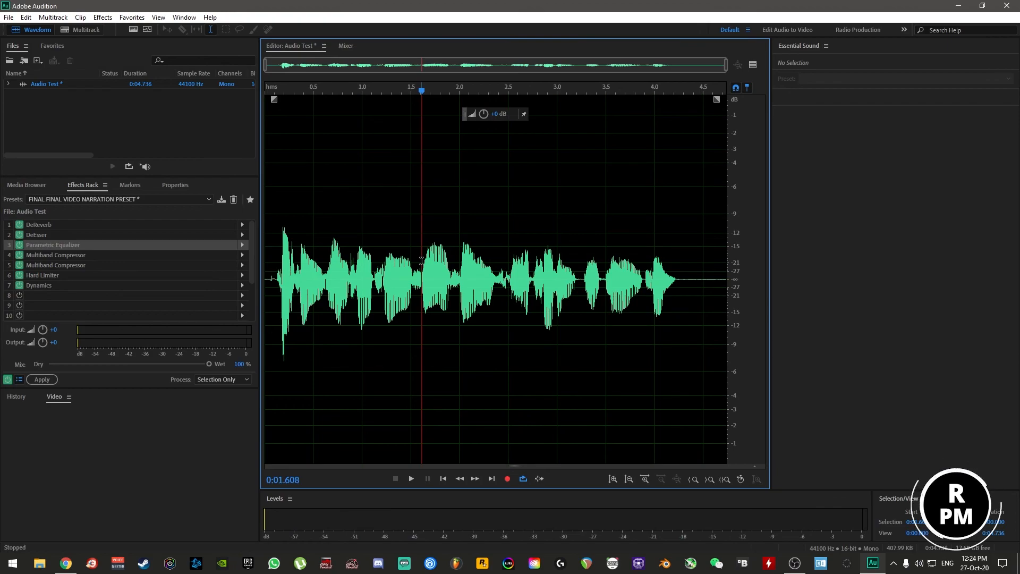